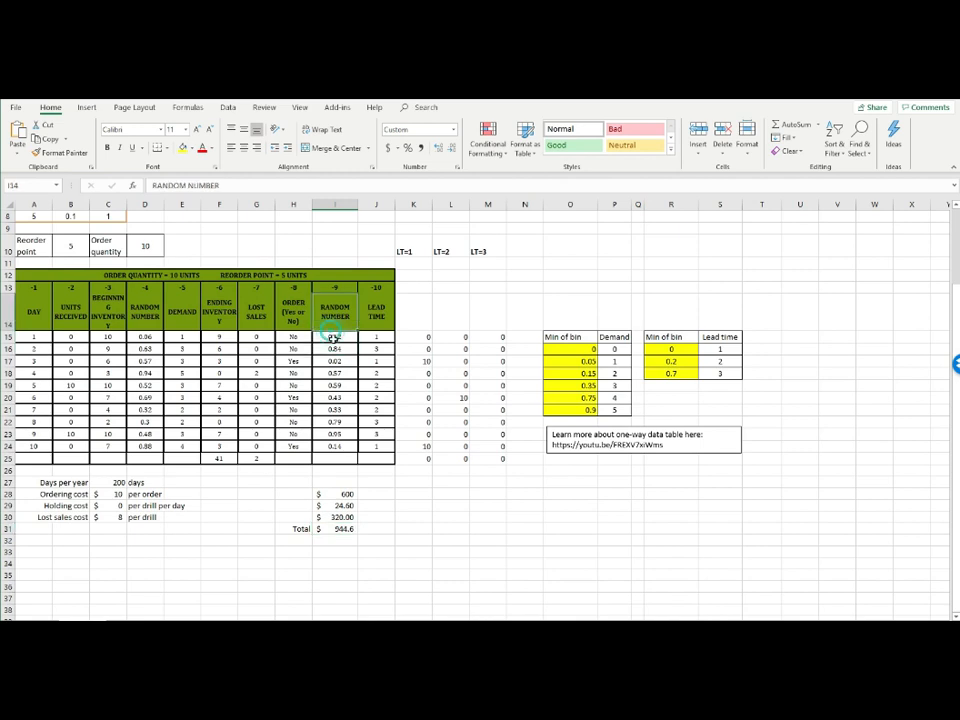
# Enter =RAND() in D15 and fill it down to D24 to generate the demand random numbers
pyautogui.click(329, 373)
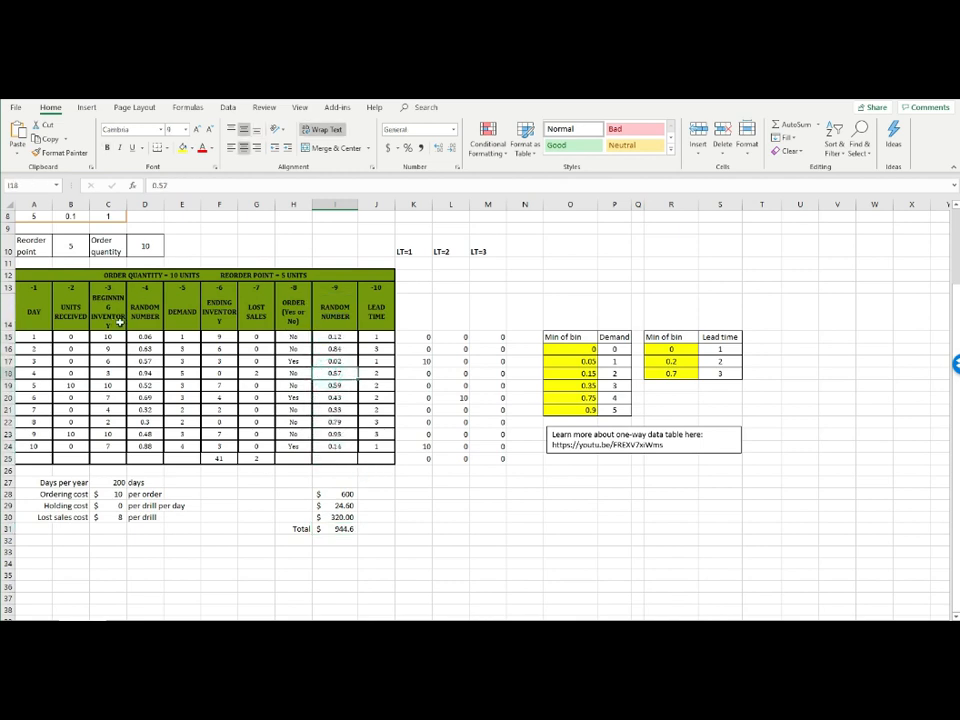
pyautogui.click(158, 335)
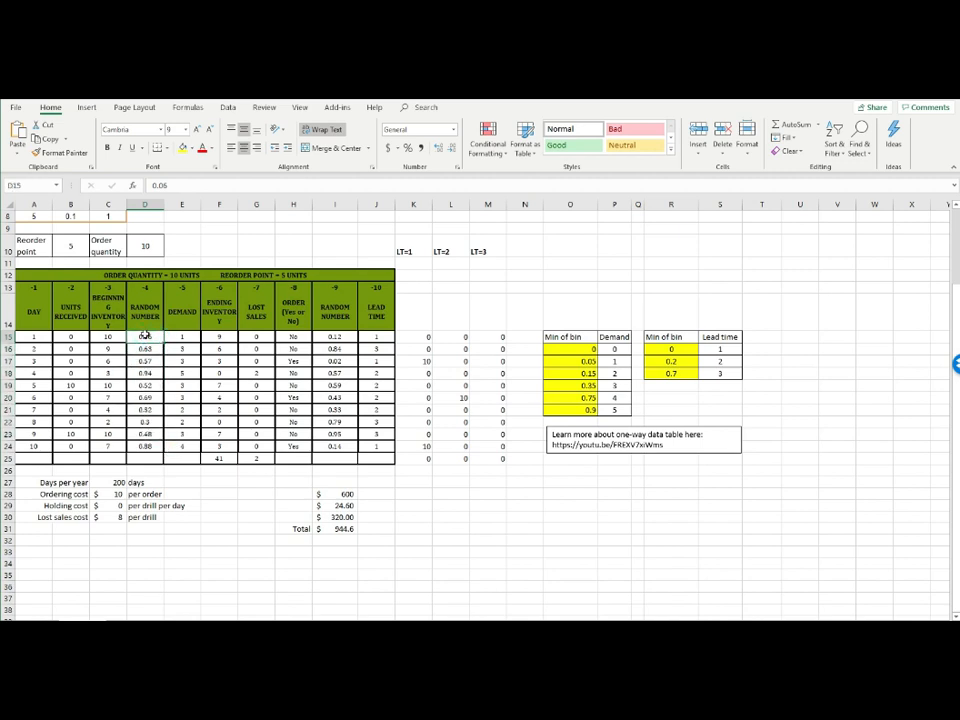
pyautogui.write('=rand')
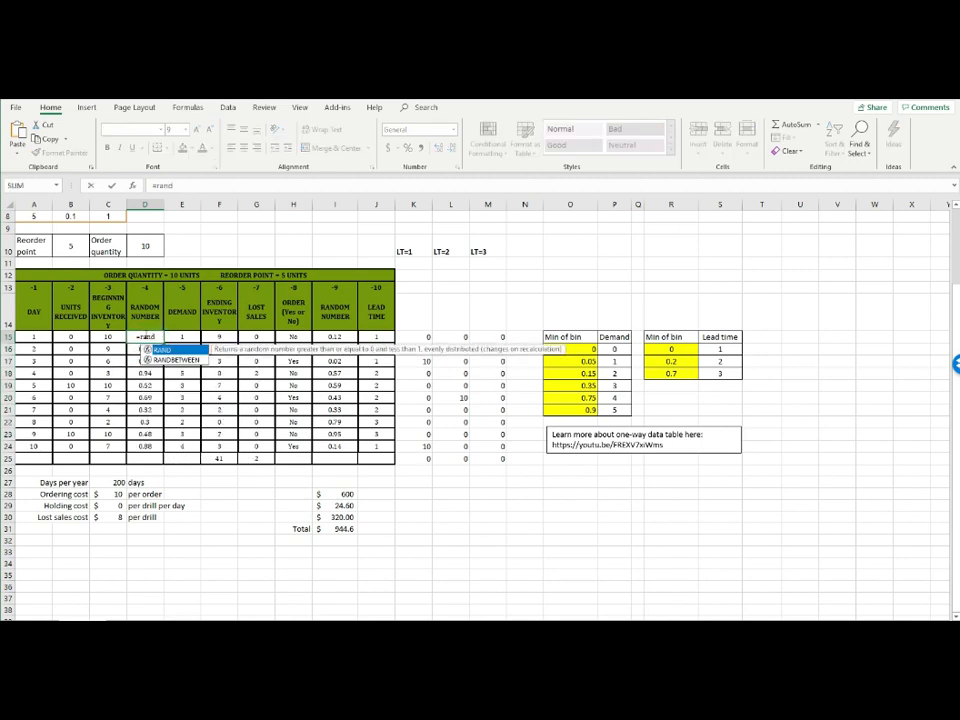
pyautogui.write('()')
pyautogui.press('Return')
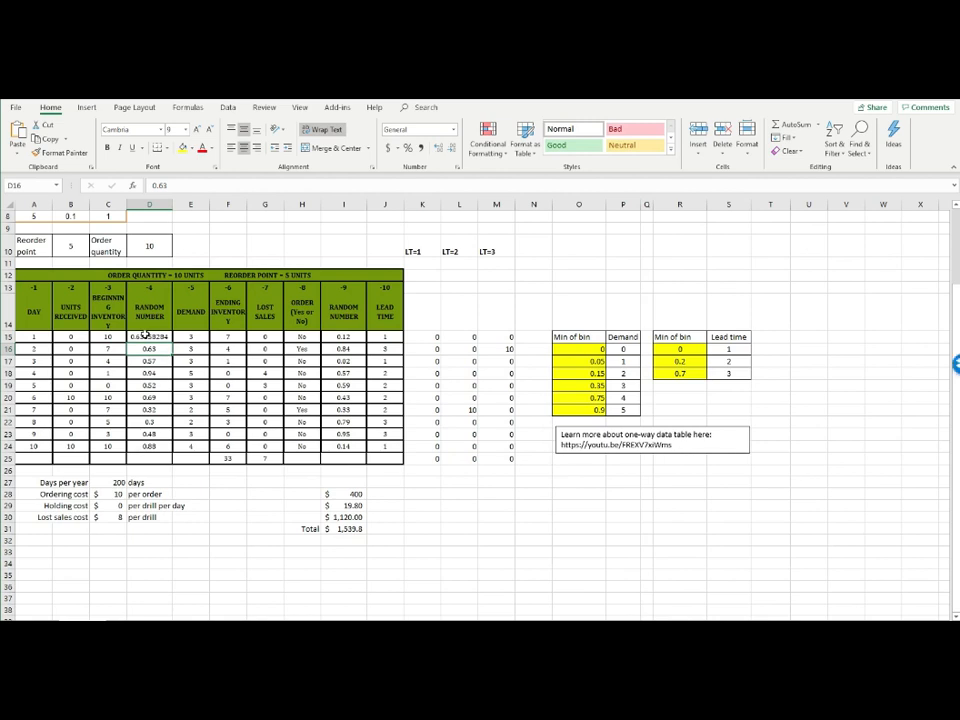
pyautogui.click(145, 336)
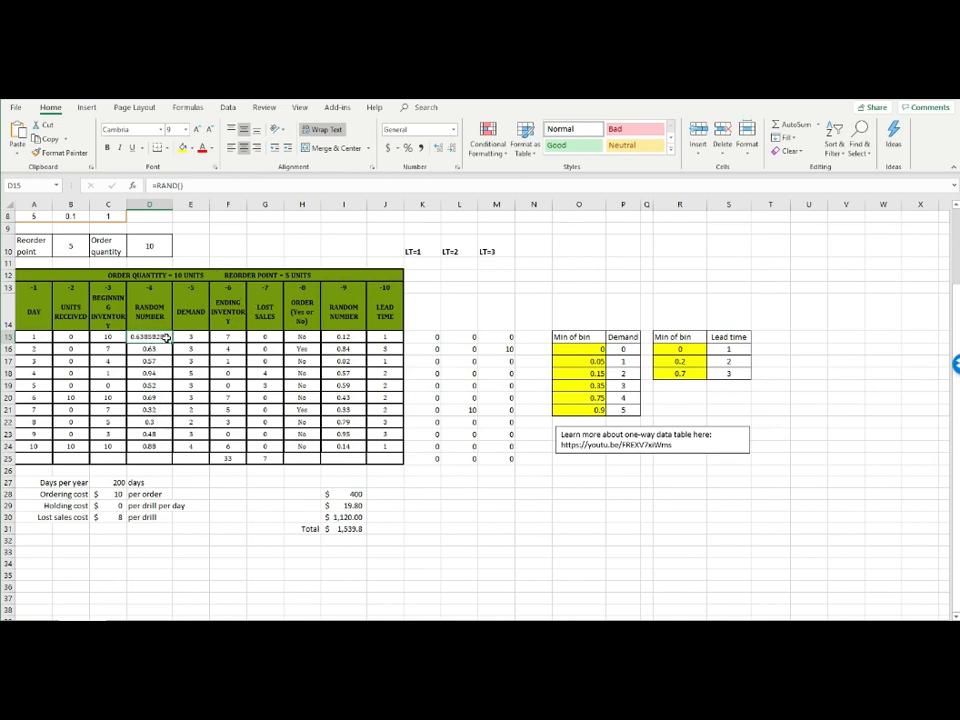
pyautogui.moveTo(173, 342); pyautogui.dragTo(154, 447)
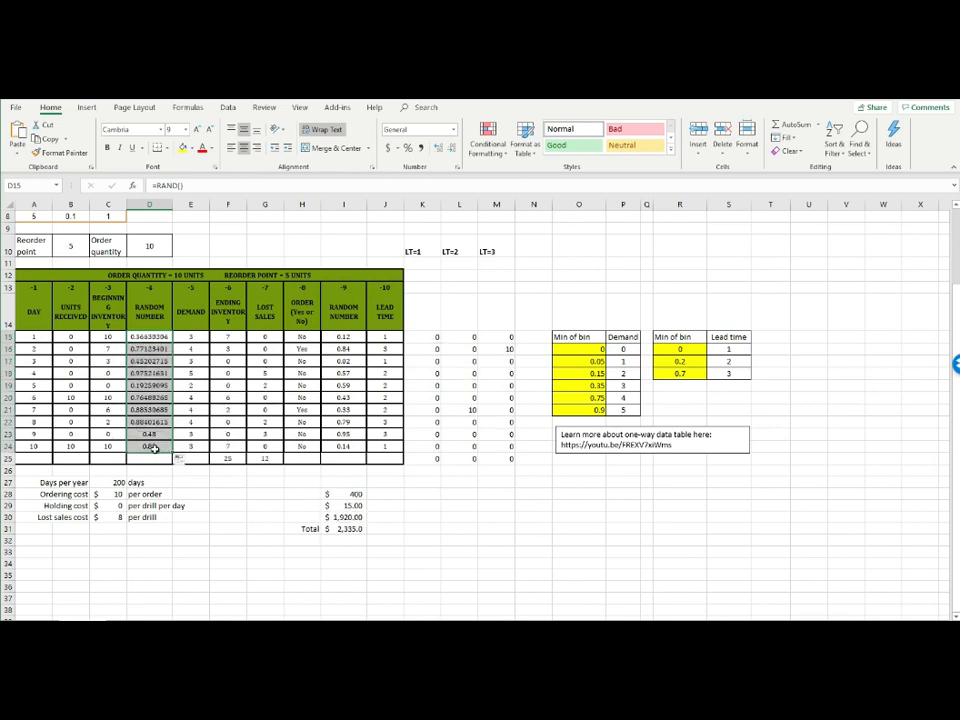
# Enter =RAND() in I15 and fill it down to I24 to generate the lead time random numbers
pyautogui.click(304, 336)
pyautogui.click(330, 337)
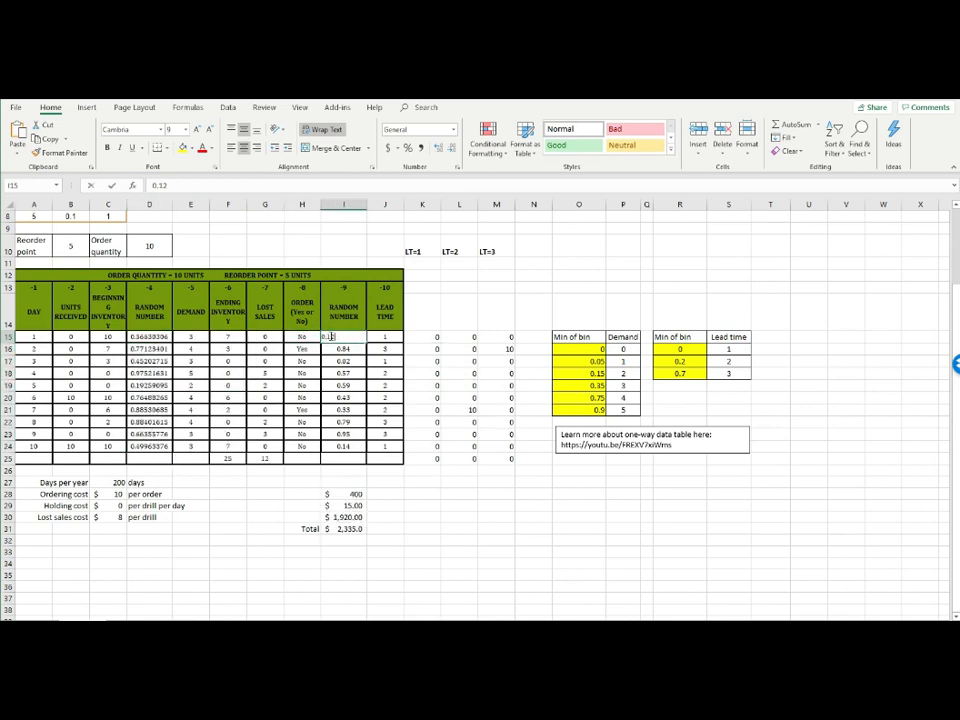
pyautogui.write('=rand()')
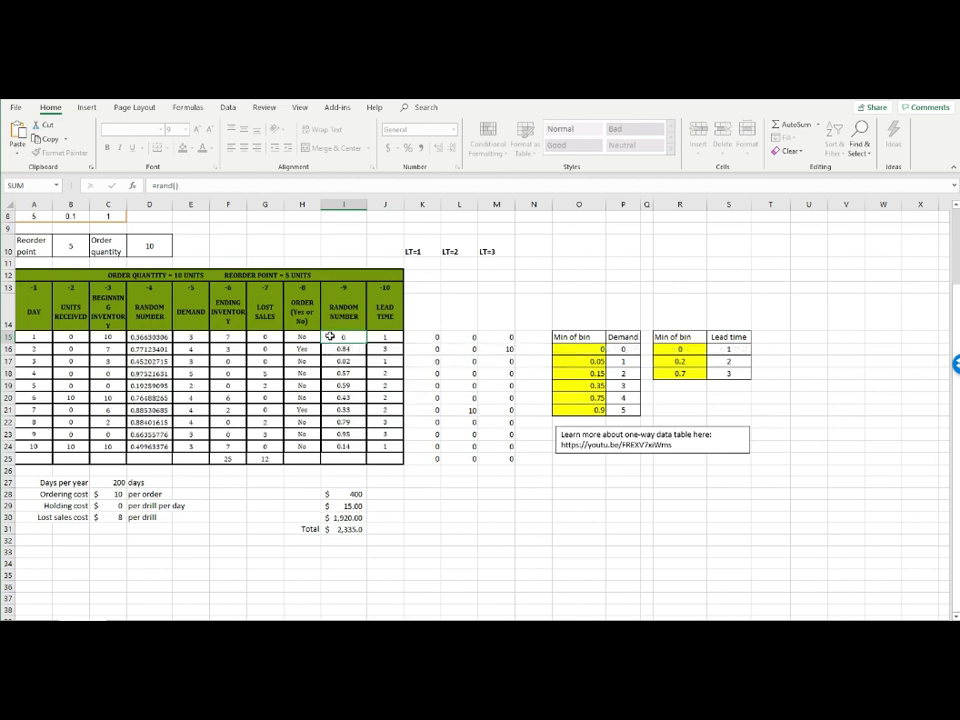
pyautogui.press('Return')
pyautogui.click(331, 337)
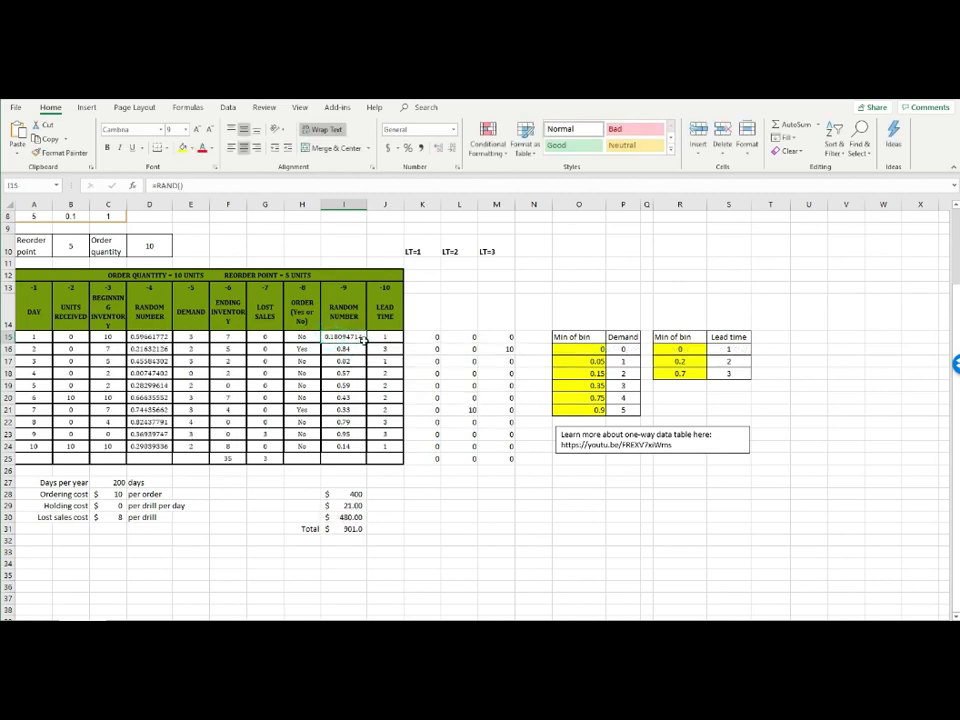
pyautogui.moveTo(357, 451); pyautogui.dragTo(355, 453)
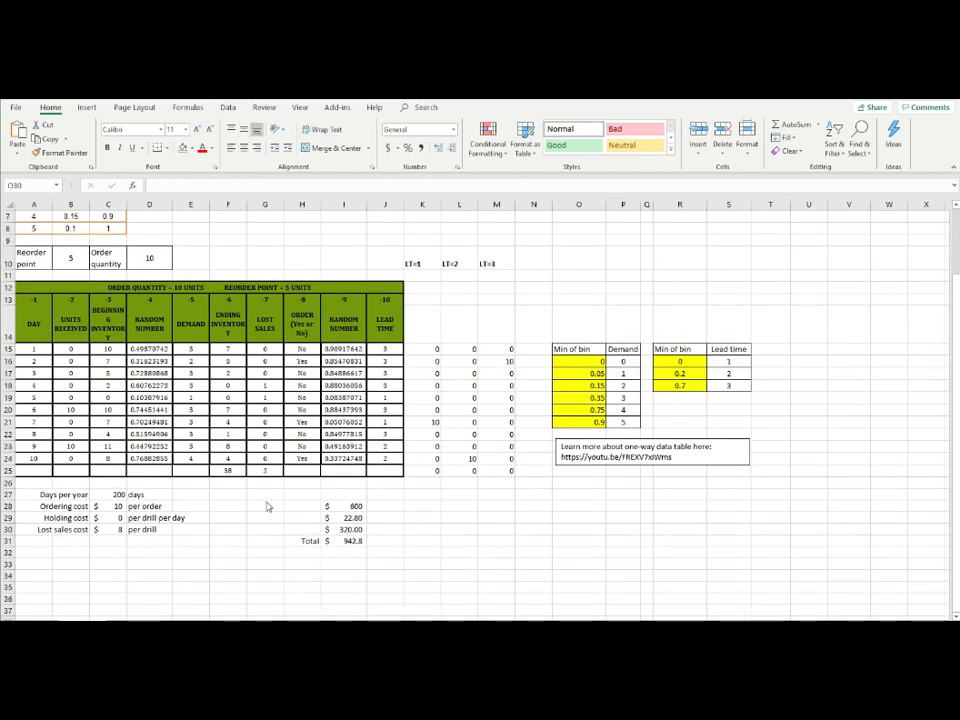
# Recalculate the worksheet twice and examine how the total cost in I31 responds to new random numbers
pyautogui.press('F9')
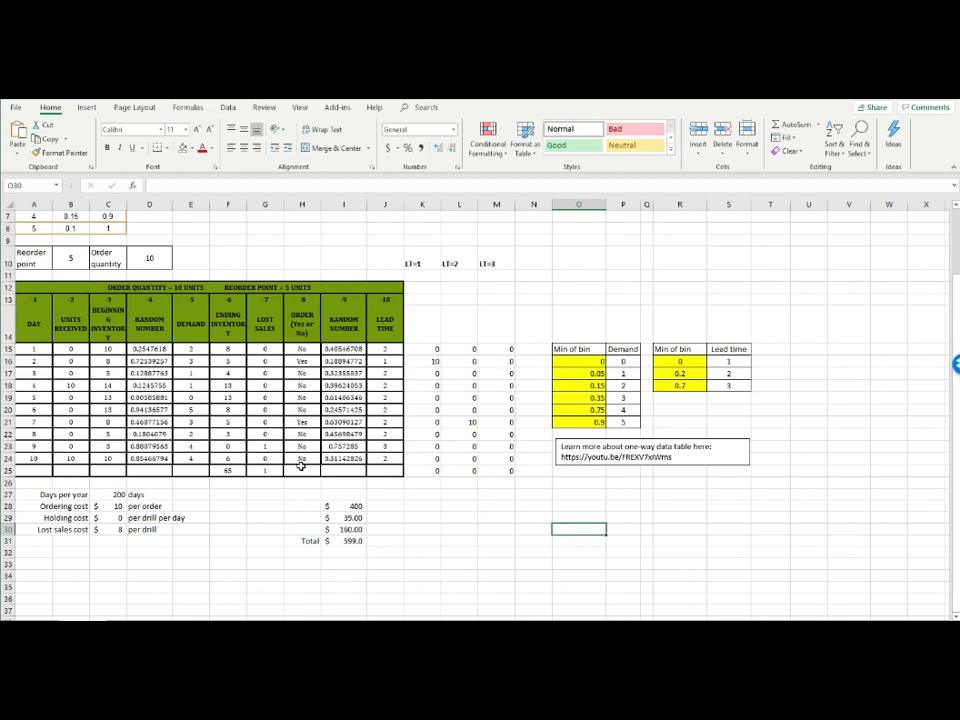
pyautogui.click(340, 543)
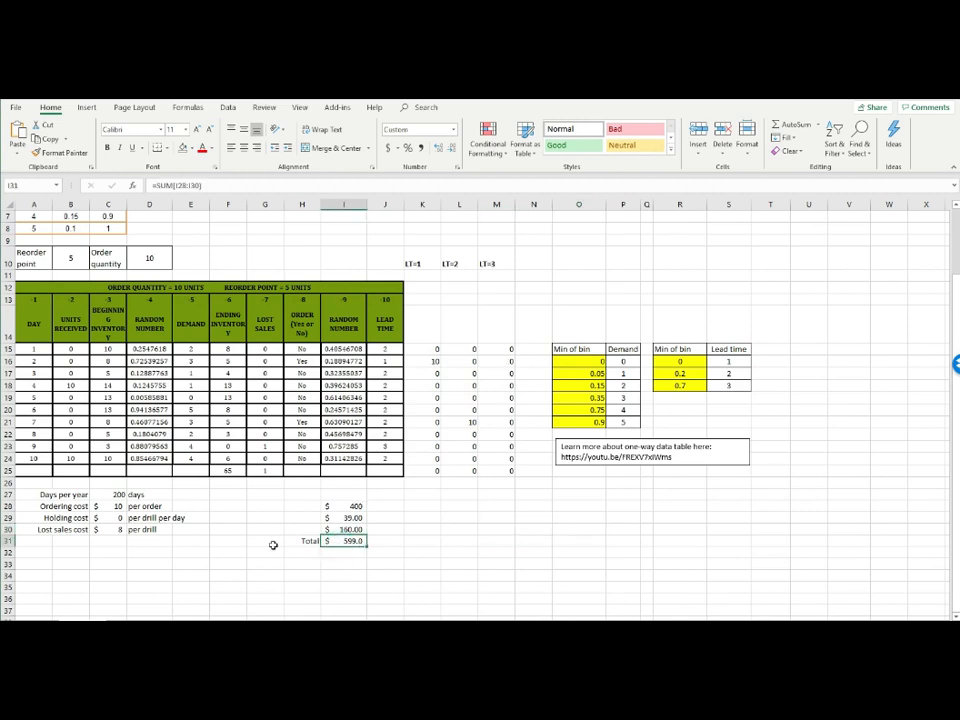
pyautogui.click(388, 531)
pyautogui.click(351, 540)
pyautogui.press('F9')
pyautogui.click(398, 540)
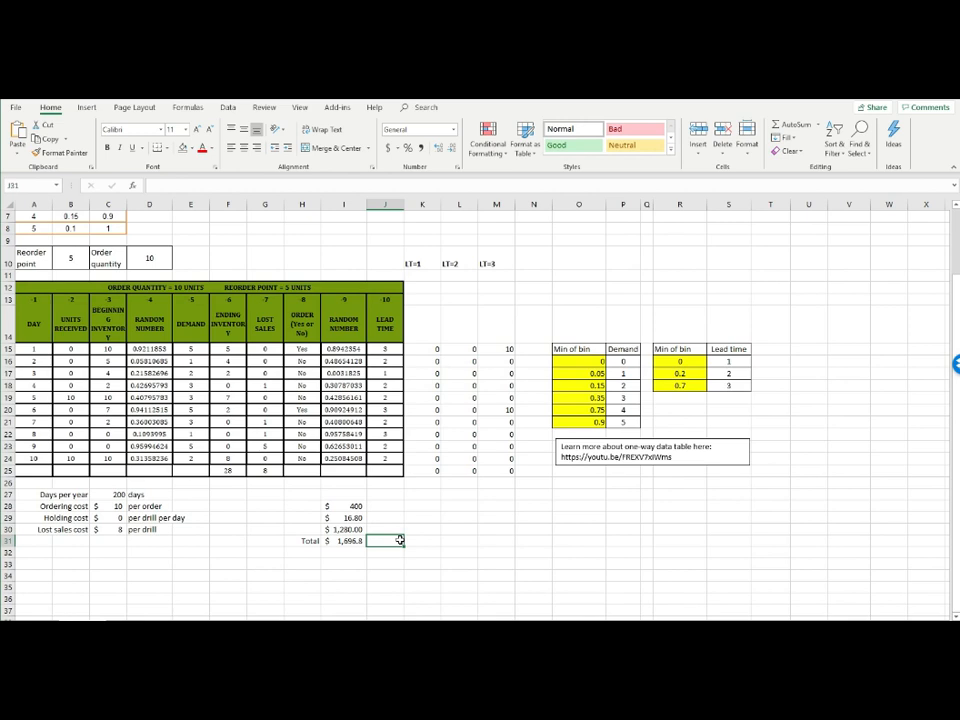
pyautogui.click(350, 540)
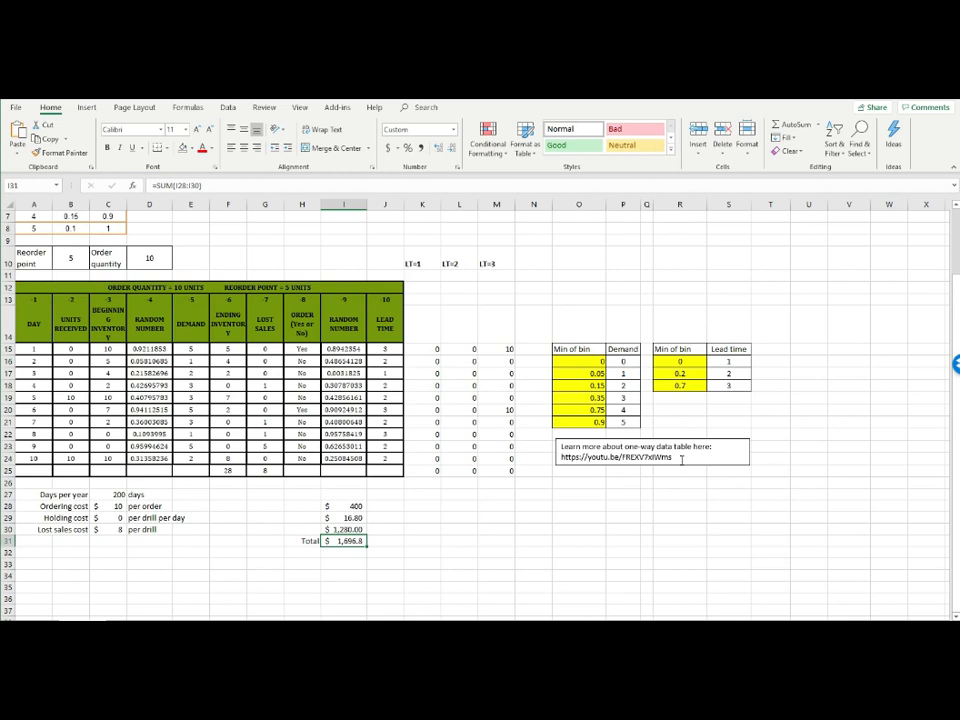
pyautogui.moveTo(682, 459); pyautogui.dragTo(561, 446)
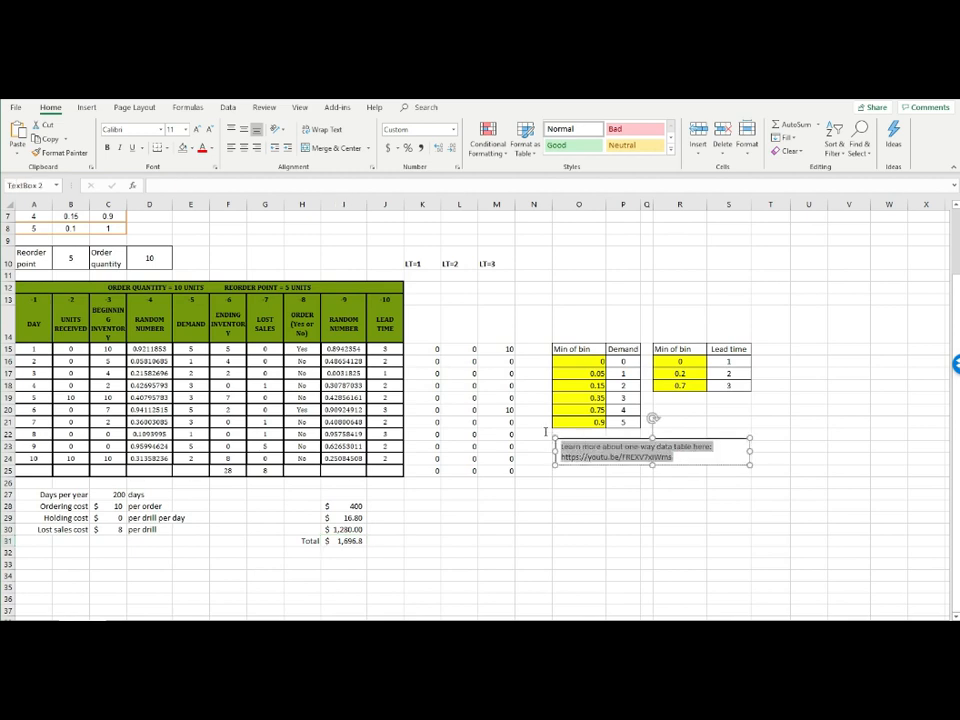
pyautogui.click(601, 491)
# Number the simulation runs 1 to 20 in cells U11 to U30, extending the series from 1, 2, 3
pyautogui.click(811, 276)
pyautogui.write('1')
pyautogui.press('Return')
pyautogui.write('2')
pyautogui.press('Return')
pyautogui.write('3')
pyautogui.moveTo(811, 276); pyautogui.dragTo(821, 531)
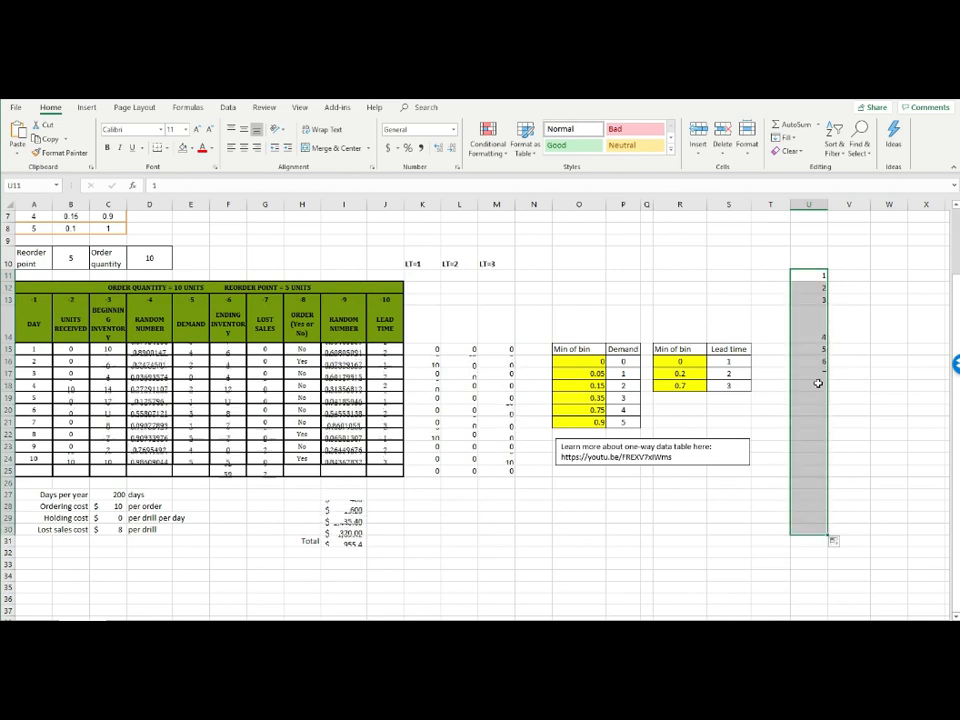
pyautogui.click(808, 274)
pyautogui.moveTo(808, 308); pyautogui.dragTo(822, 528)
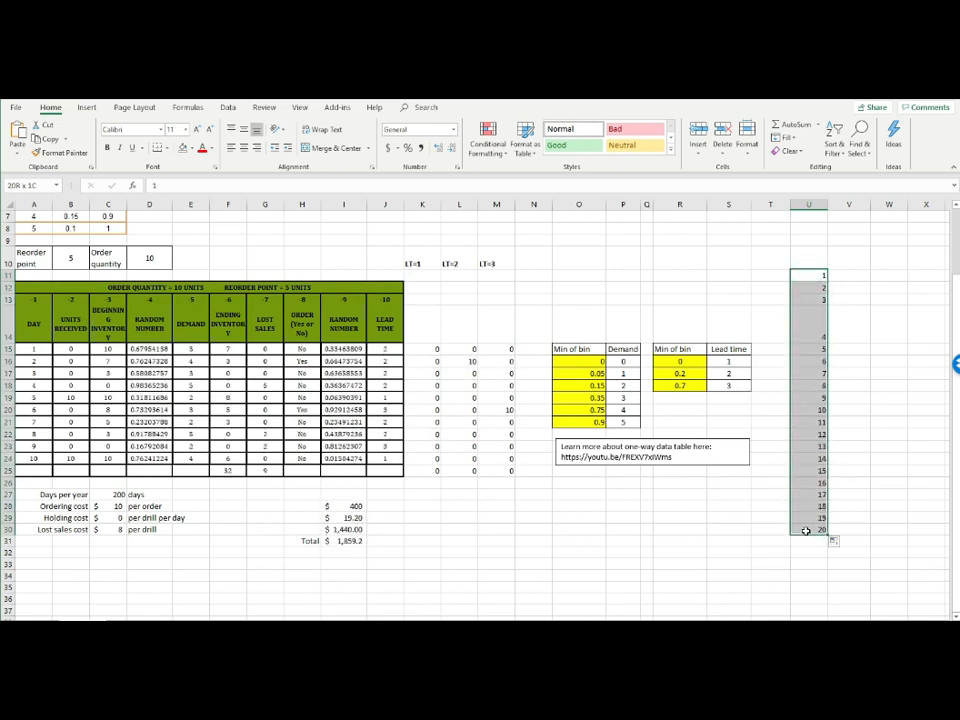
pyautogui.click(856, 468)
pyautogui.moveTo(824, 271); pyautogui.dragTo(816, 530)
pyautogui.moveTo(849, 273); pyautogui.dragTo(849, 529)
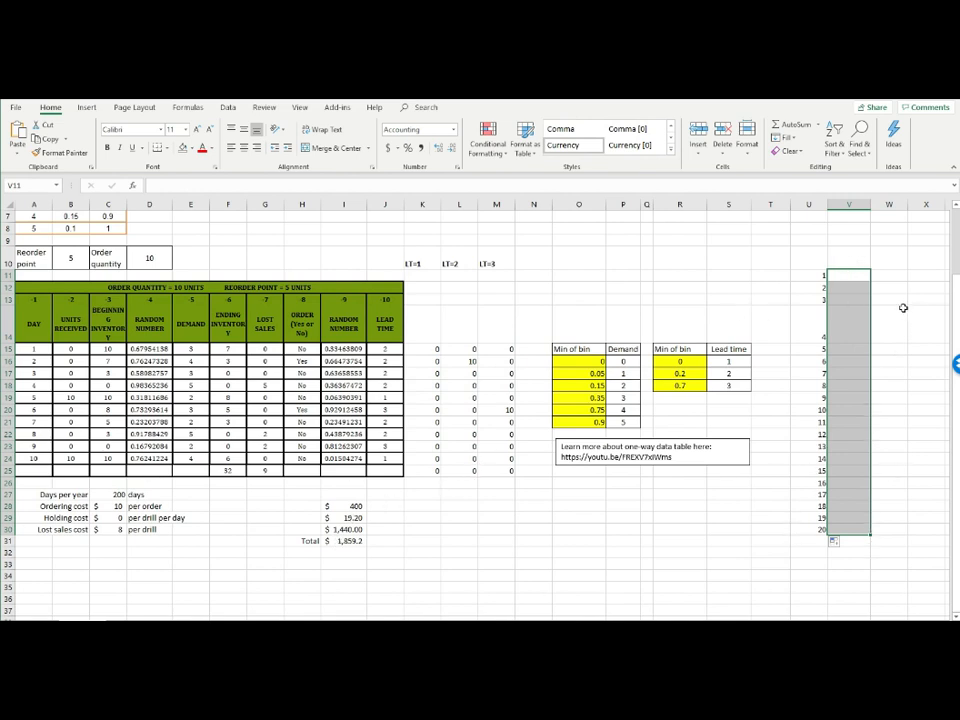
# Link V10, above the empty results column, to the total cost in I31
pyautogui.click(852, 256)
pyautogui.write('=')
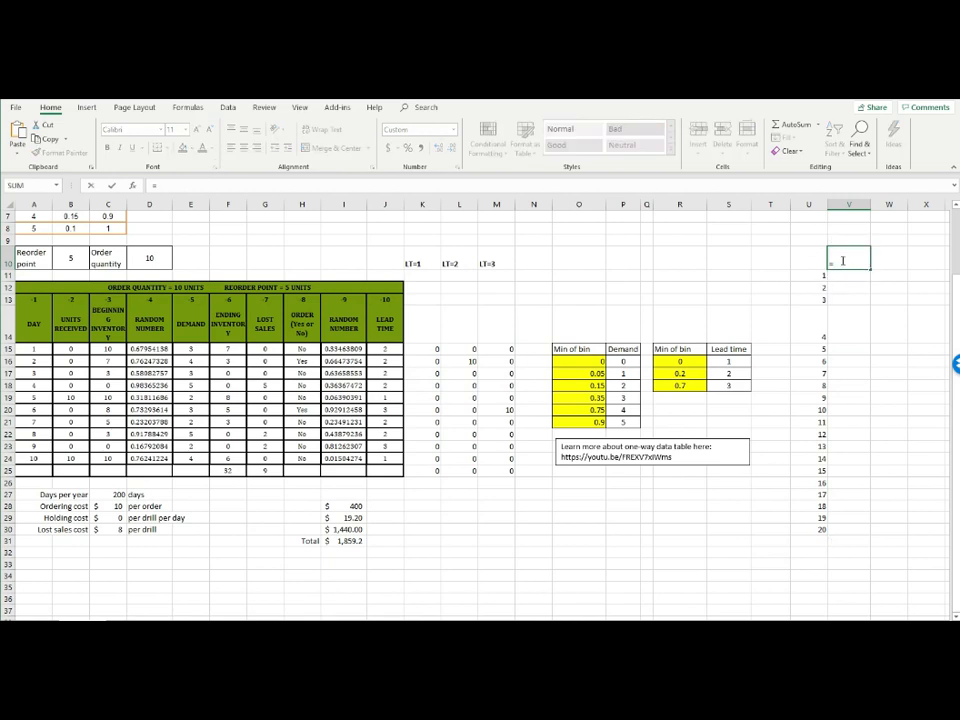
pyautogui.click(345, 541)
pyautogui.press('Return')
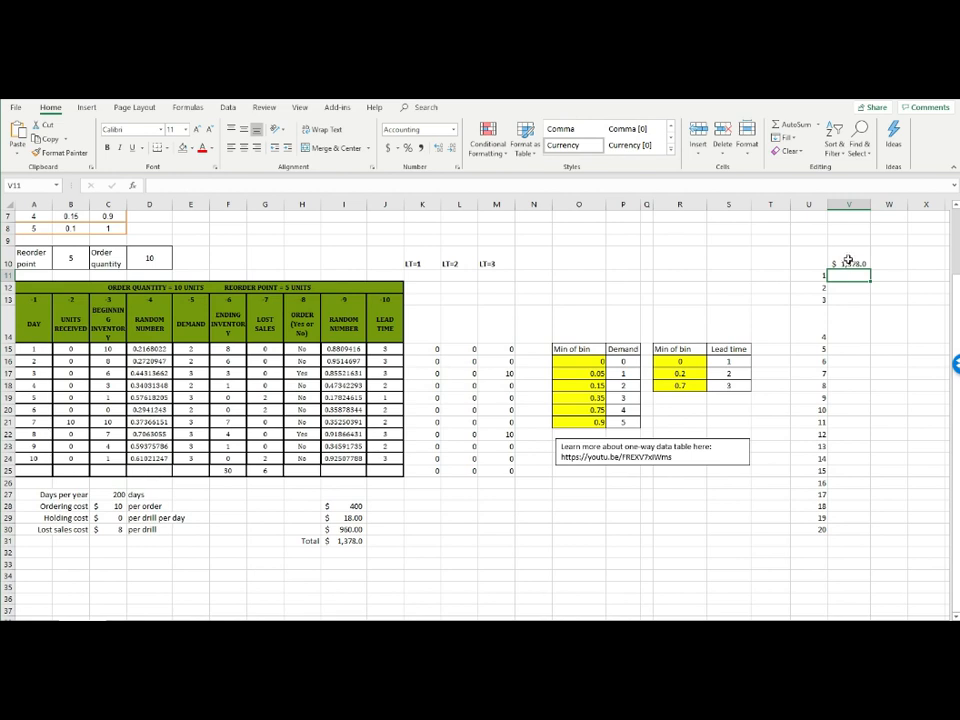
pyautogui.moveTo(850, 263); pyautogui.dragTo(855, 536)
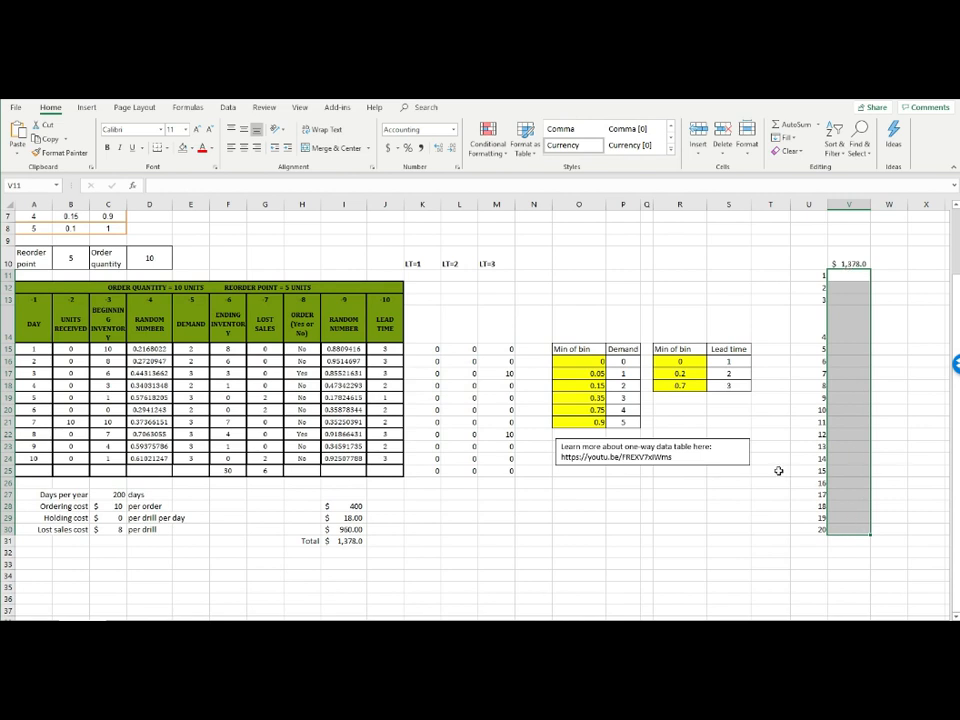
pyautogui.click(914, 350)
# Create a one-way What-If data table over U10:V30 with the empty cell S10 as the column input cell
pyautogui.moveTo(821, 258); pyautogui.dragTo(847, 529)
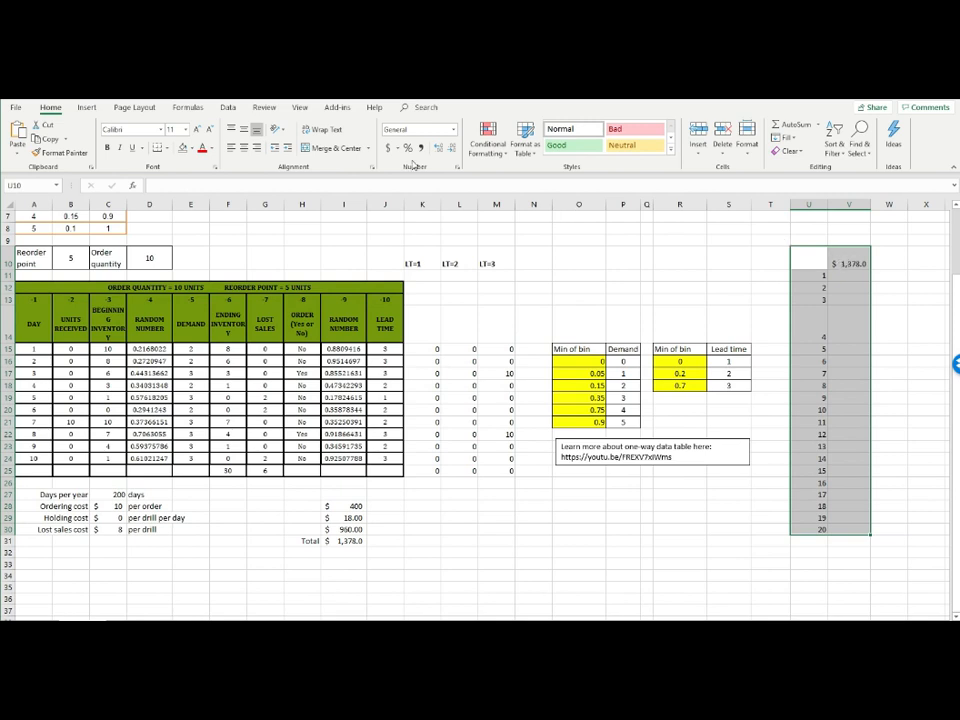
pyautogui.click(228, 107)
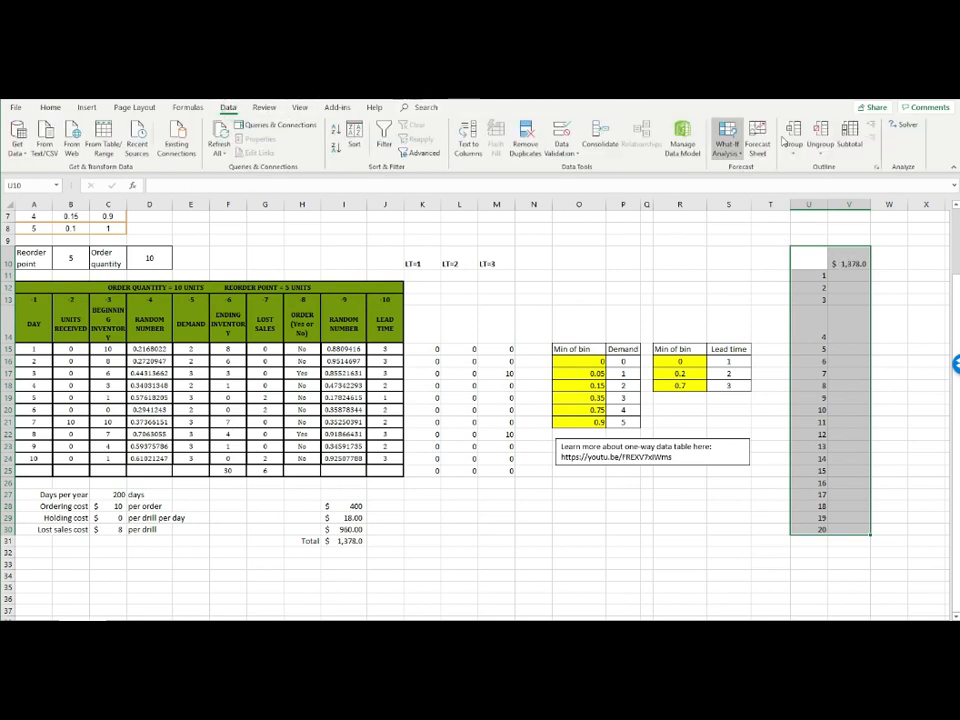
pyautogui.click(729, 152)
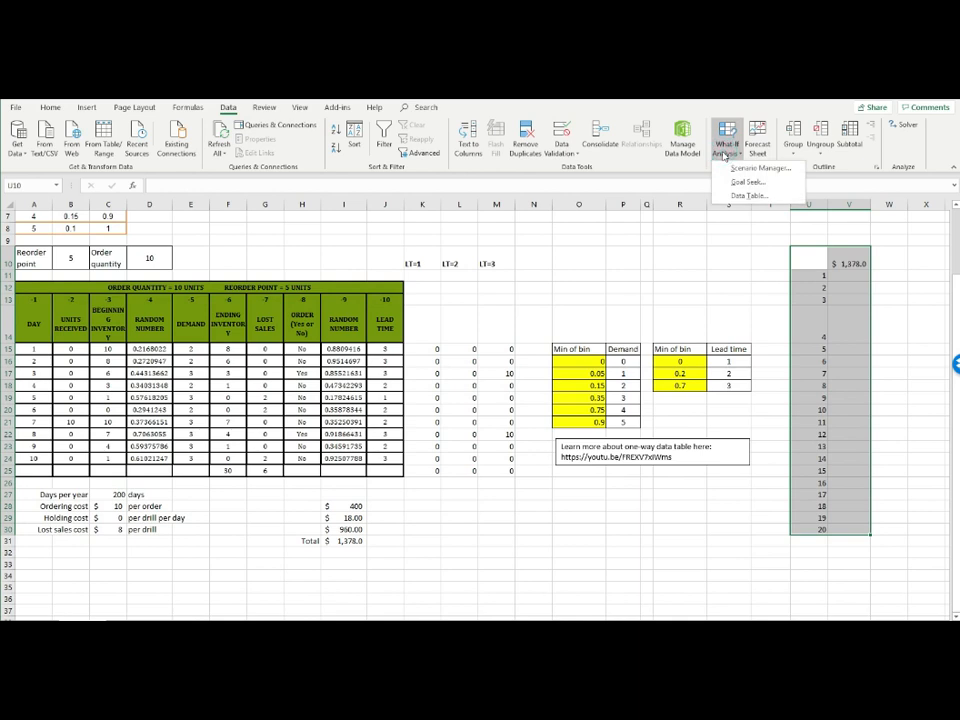
pyautogui.click(732, 196)
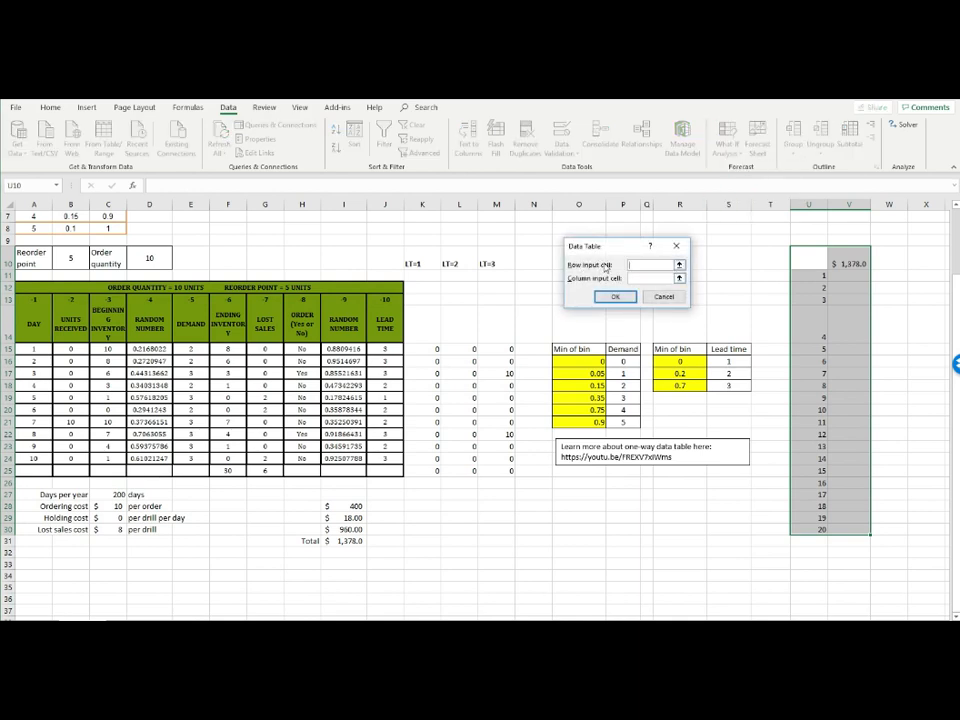
pyautogui.click(636, 278)
pyautogui.click(725, 261)
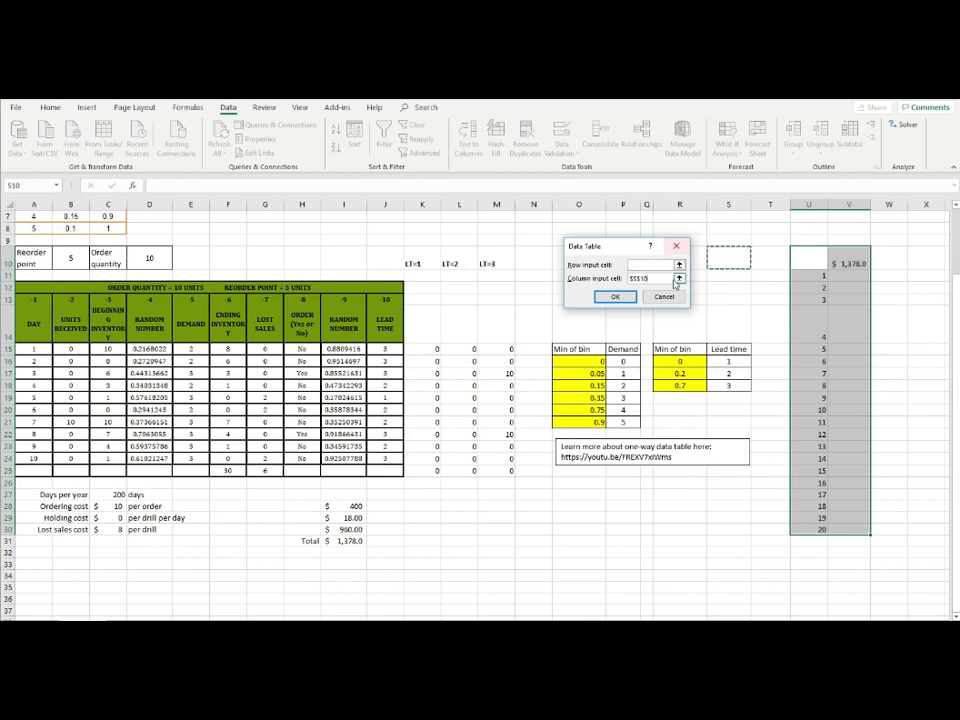
pyautogui.click(616, 298)
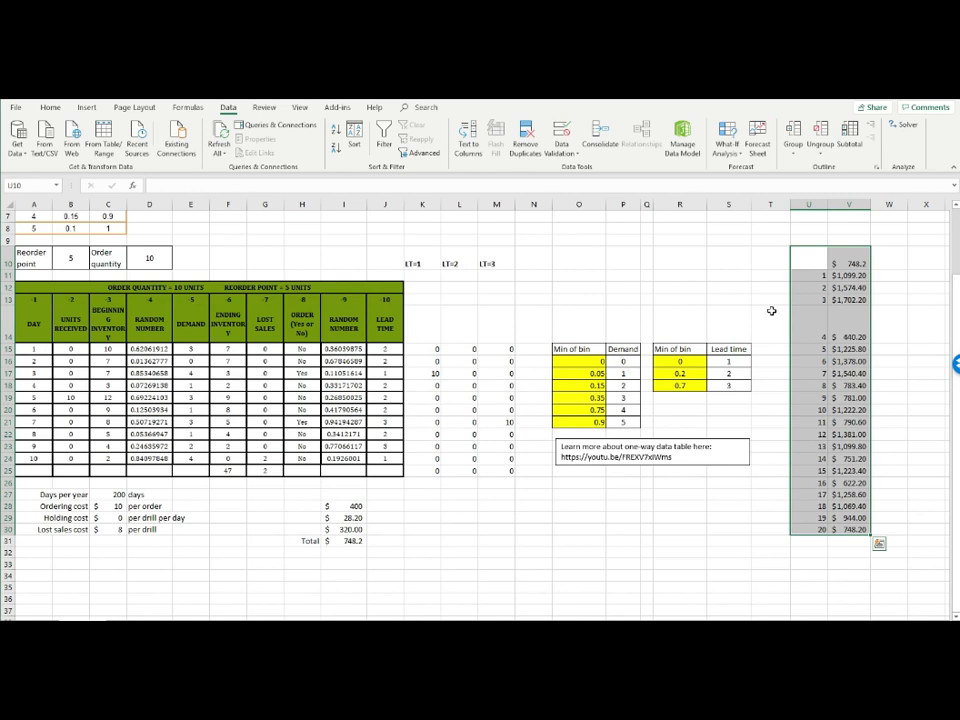
pyautogui.click(767, 262)
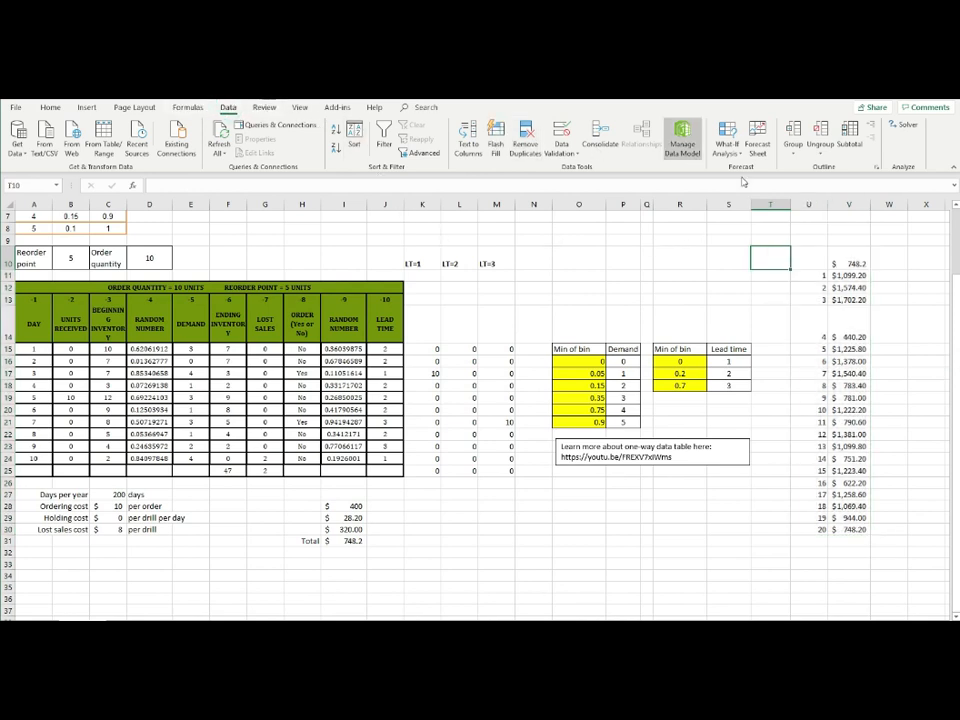
# Reapply the data table to U10:V30, again using the blank cell S10 as column input, and check a result cell
pyautogui.moveTo(808, 262); pyautogui.dragTo(851, 530)
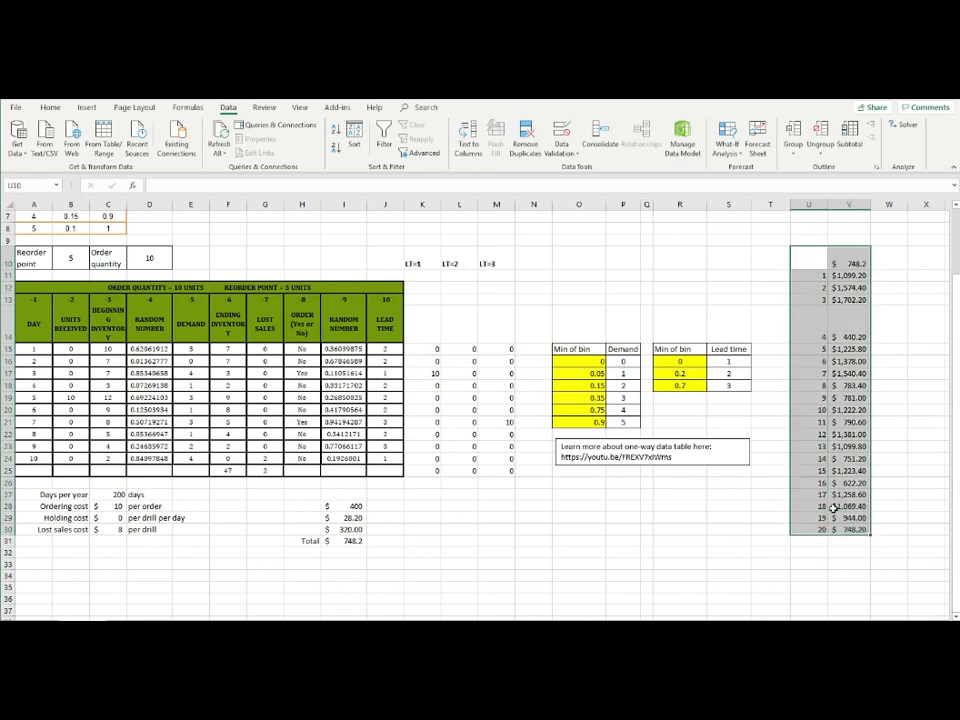
pyautogui.click(727, 140)
pyautogui.click(748, 196)
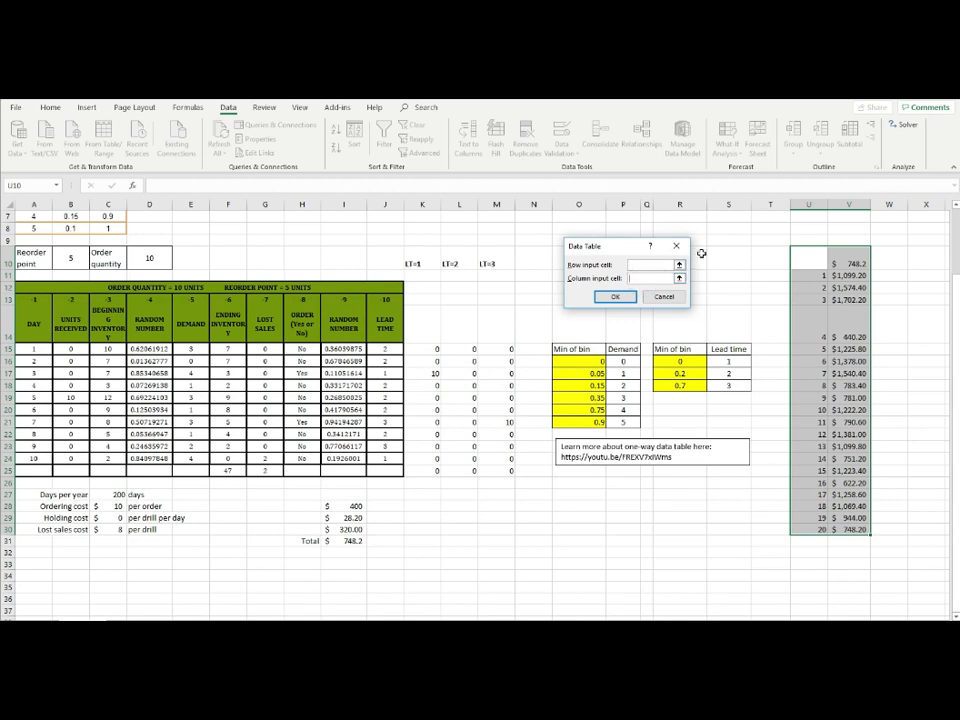
pyautogui.click(723, 261)
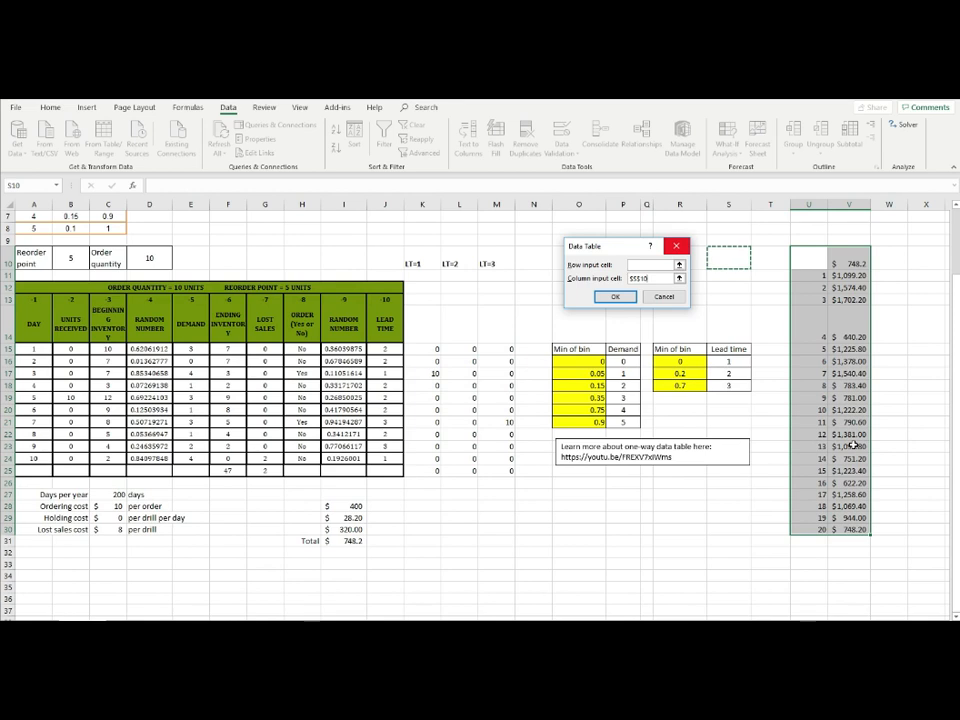
pyautogui.press('Return')
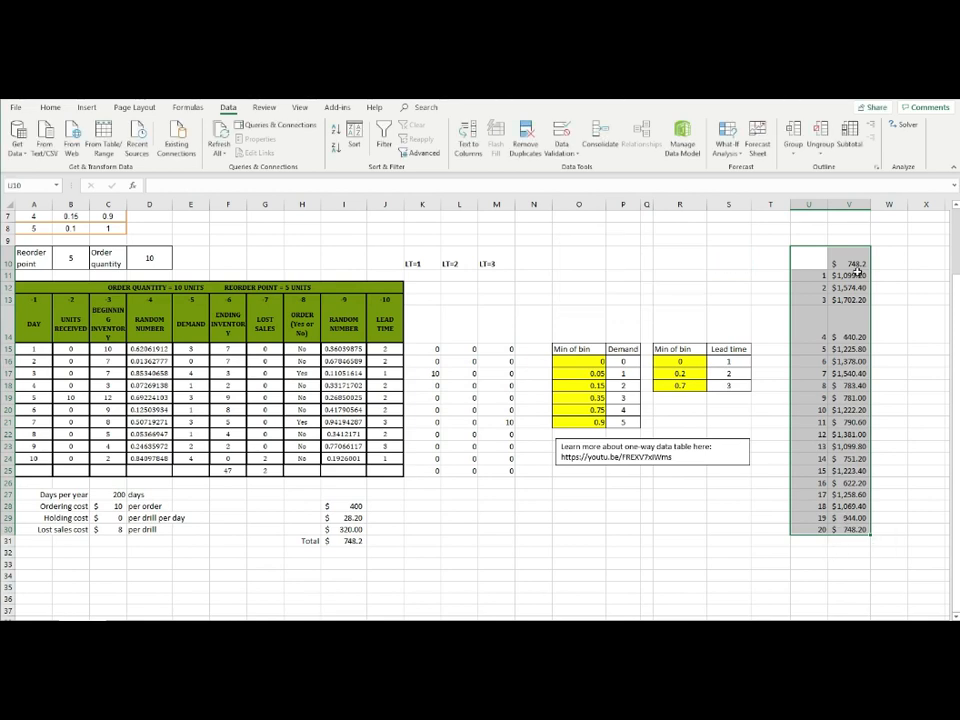
pyautogui.click(857, 409)
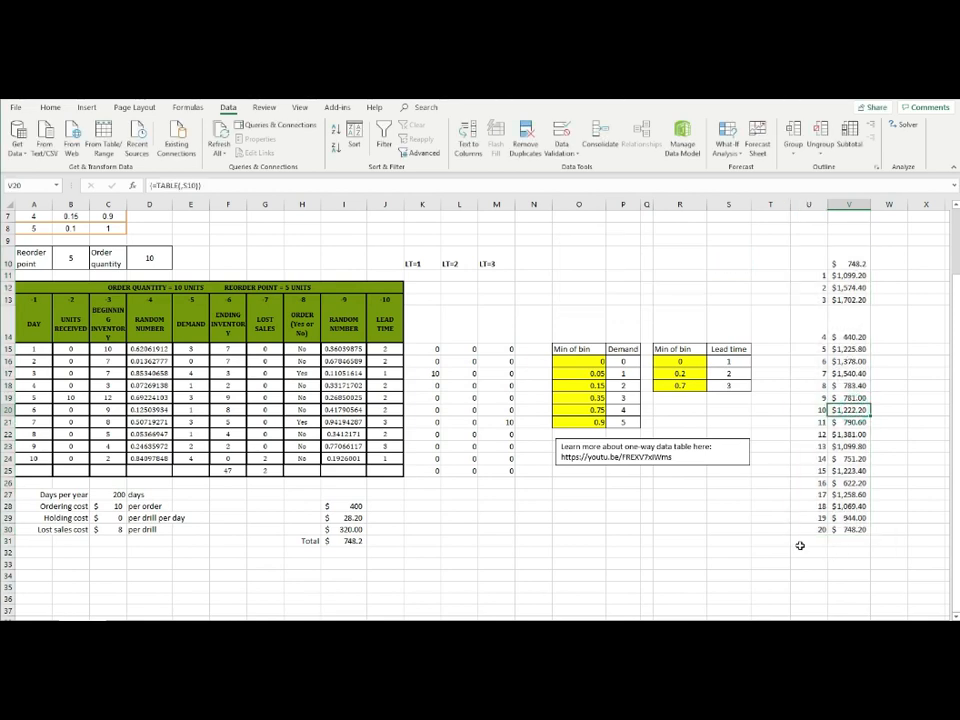
# Label U31 "Aaverage" and enter an AVERAGE formula over the simulated costs V11:V30 in V31
pyautogui.click(809, 541)
pyautogui.write('Aaverage')
pyautogui.press('Tab')
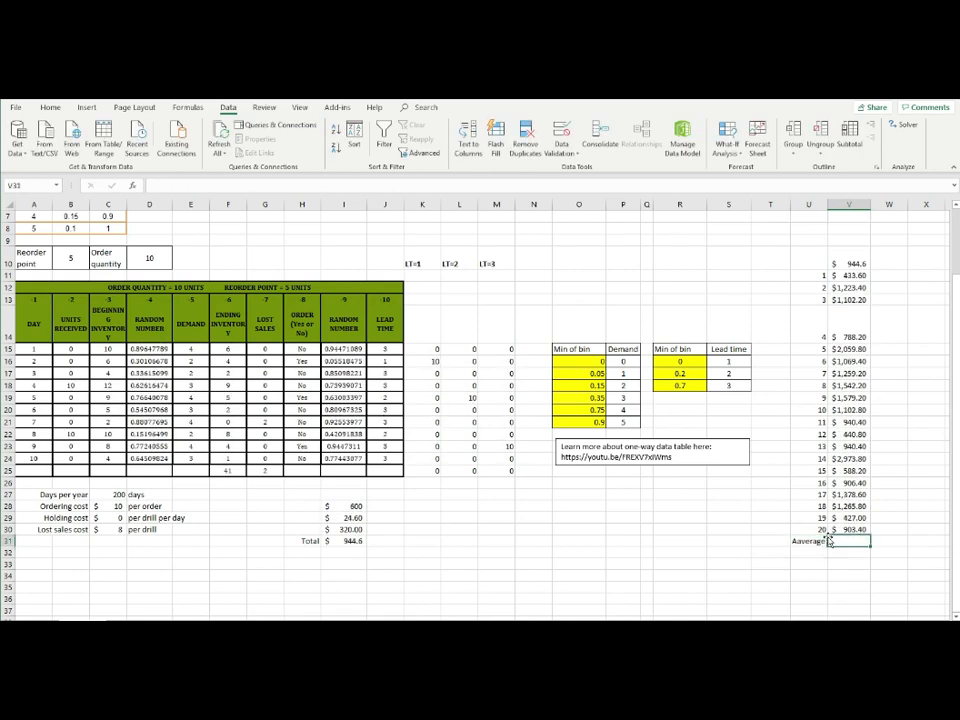
pyautogui.write('=av')
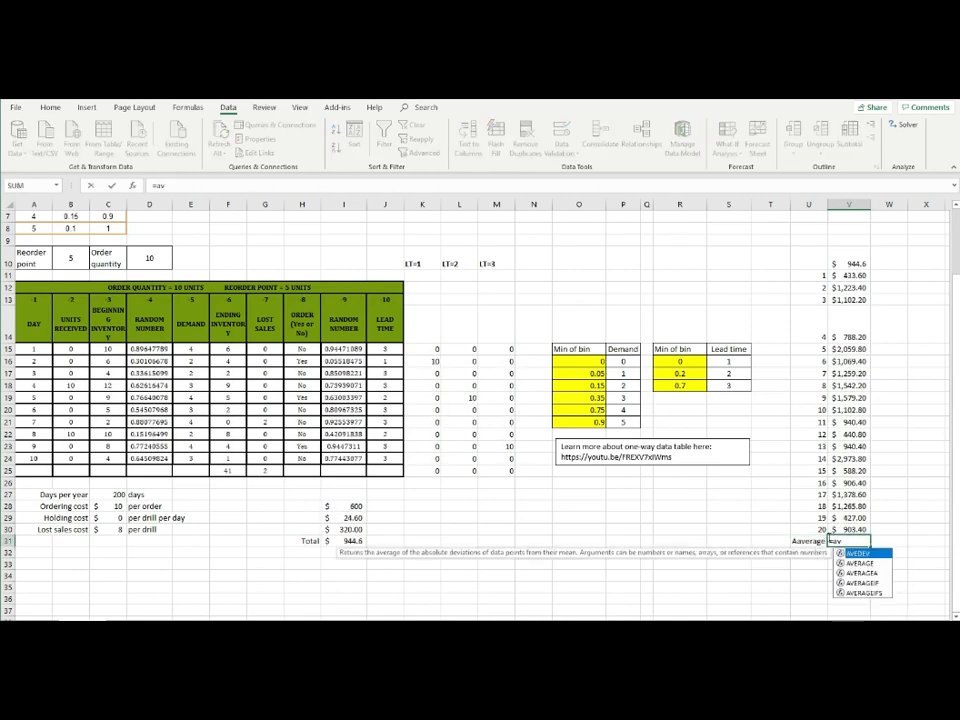
pyautogui.write('erage')
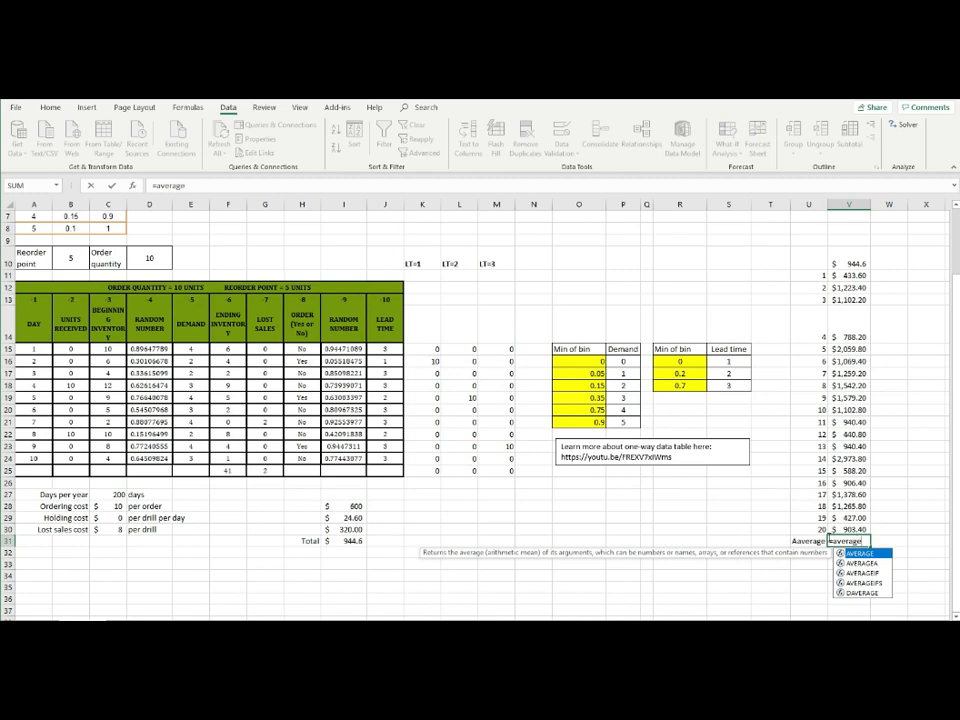
pyautogui.write('(')
pyautogui.press('Up')
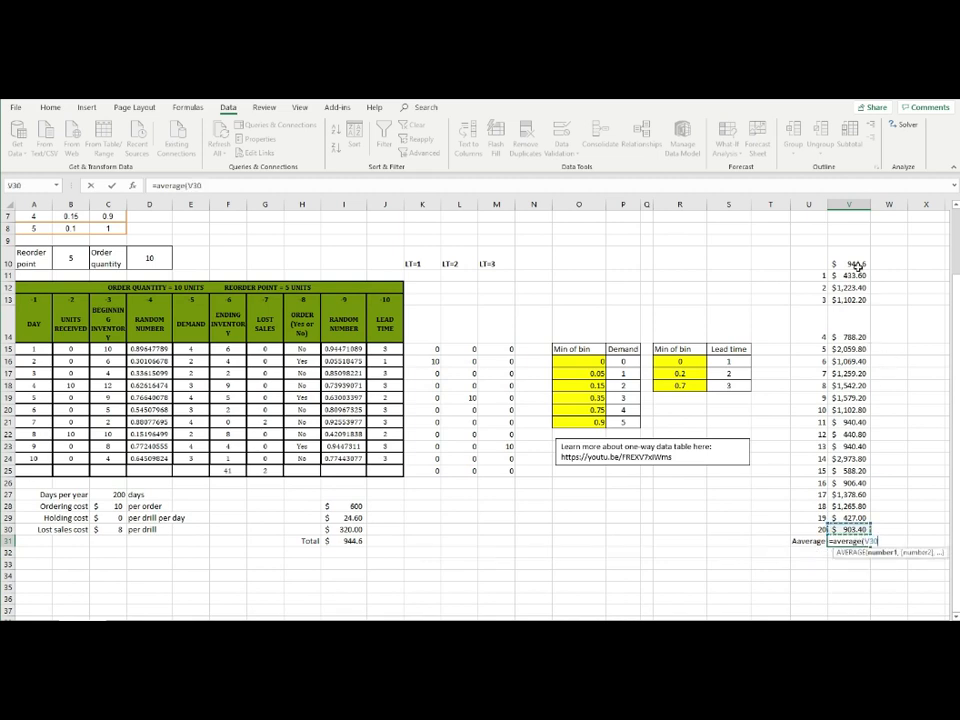
pyautogui.moveTo(855, 274); pyautogui.dragTo(843, 530)
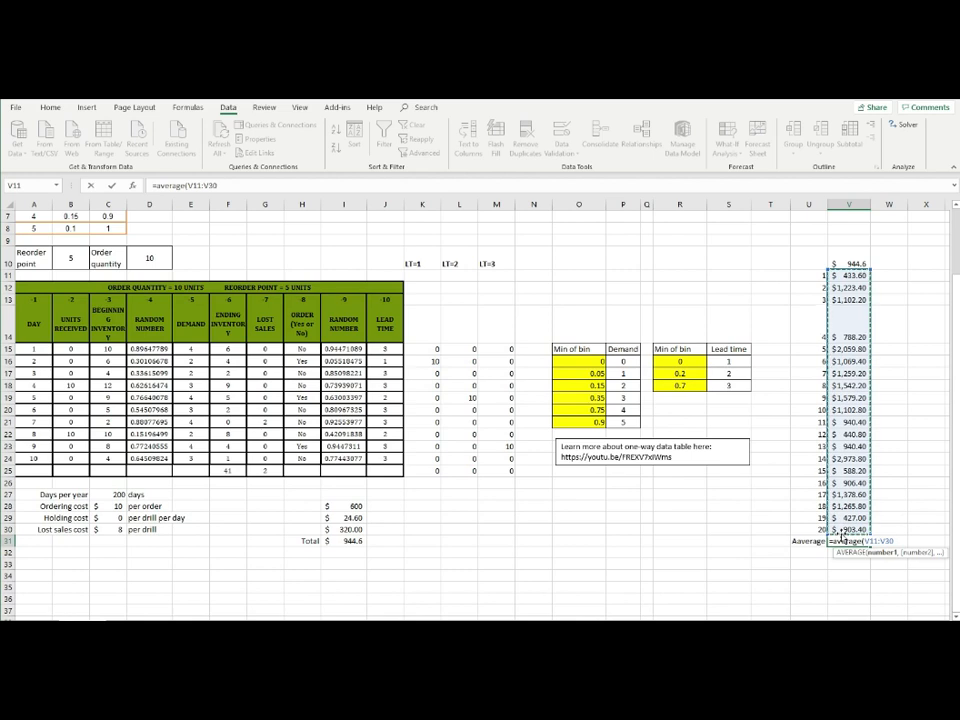
pyautogui.write(')\\')
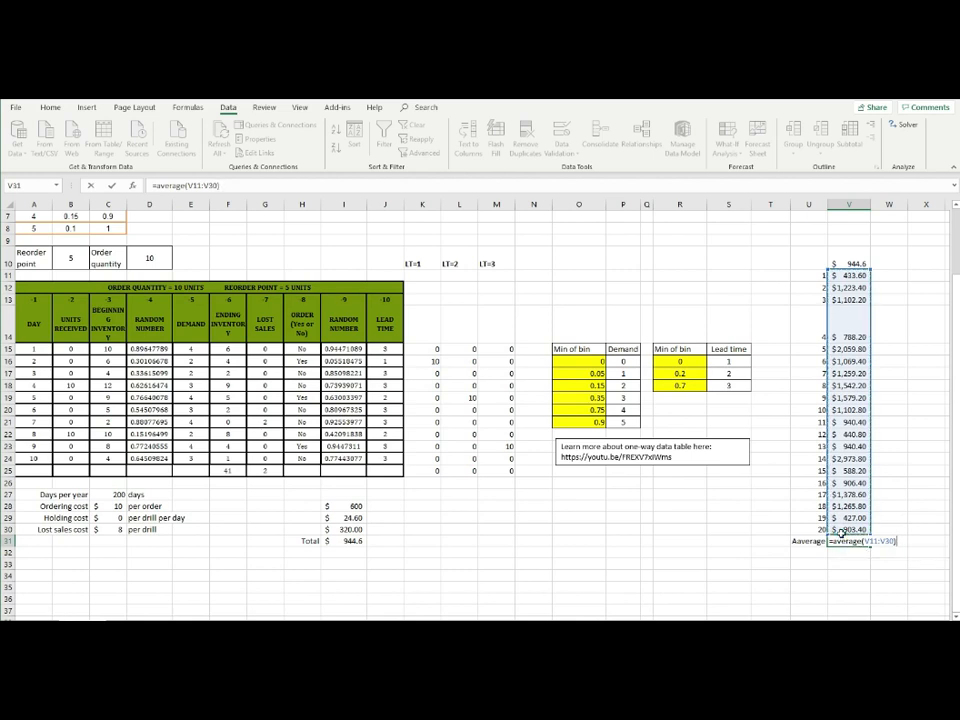
pyautogui.press('Return')
# Highlight the average cost cell V31 with a yellow fill
pyautogui.click(848, 541)
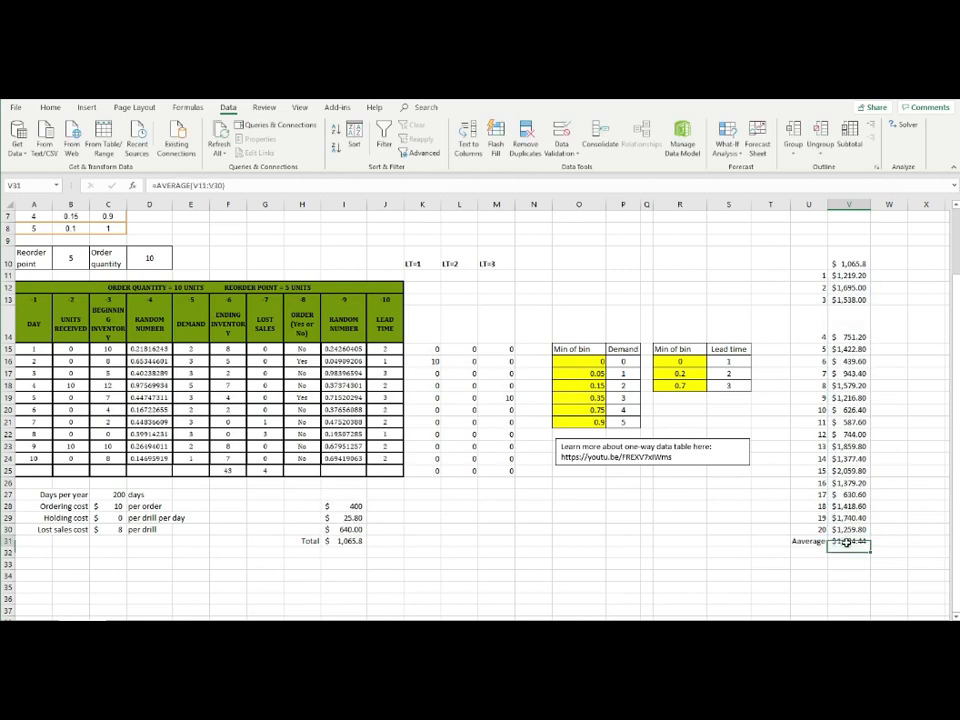
pyautogui.click(52, 108)
pyautogui.click(191, 147)
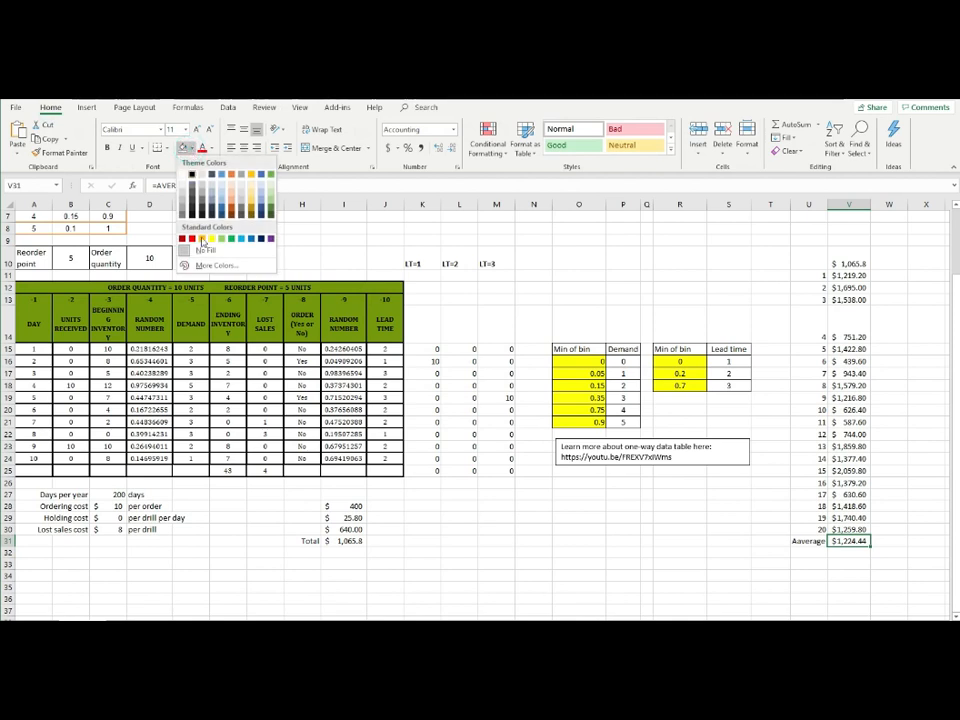
pyautogui.click(210, 239)
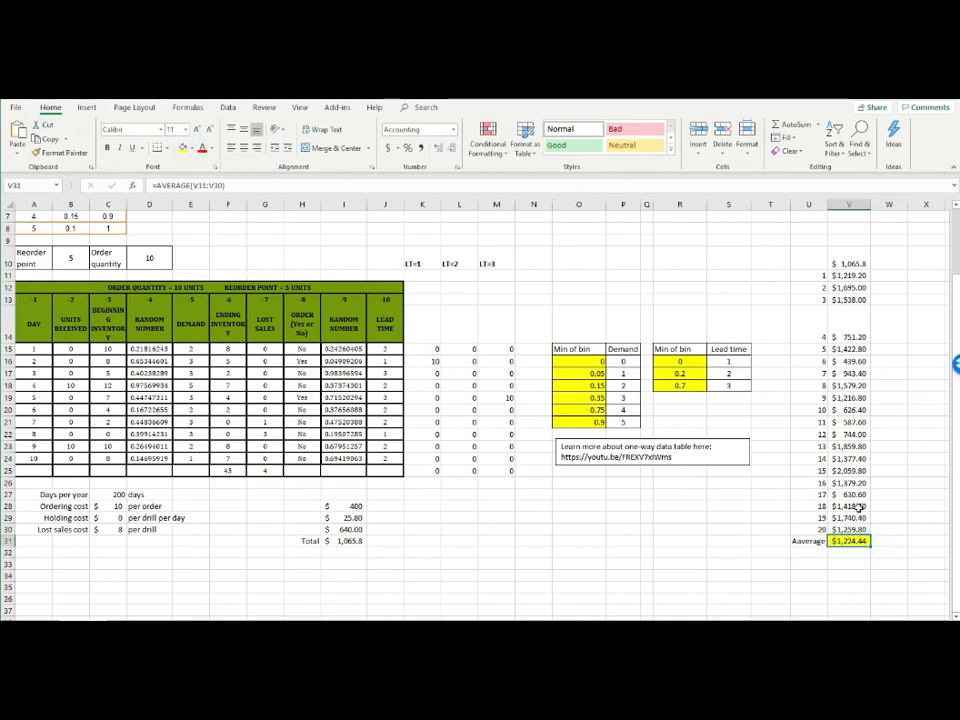
# Recalculate the sheet several times to observe how the 20-run average in V31 varies
pyautogui.click(841, 556)
pyautogui.press('F9')
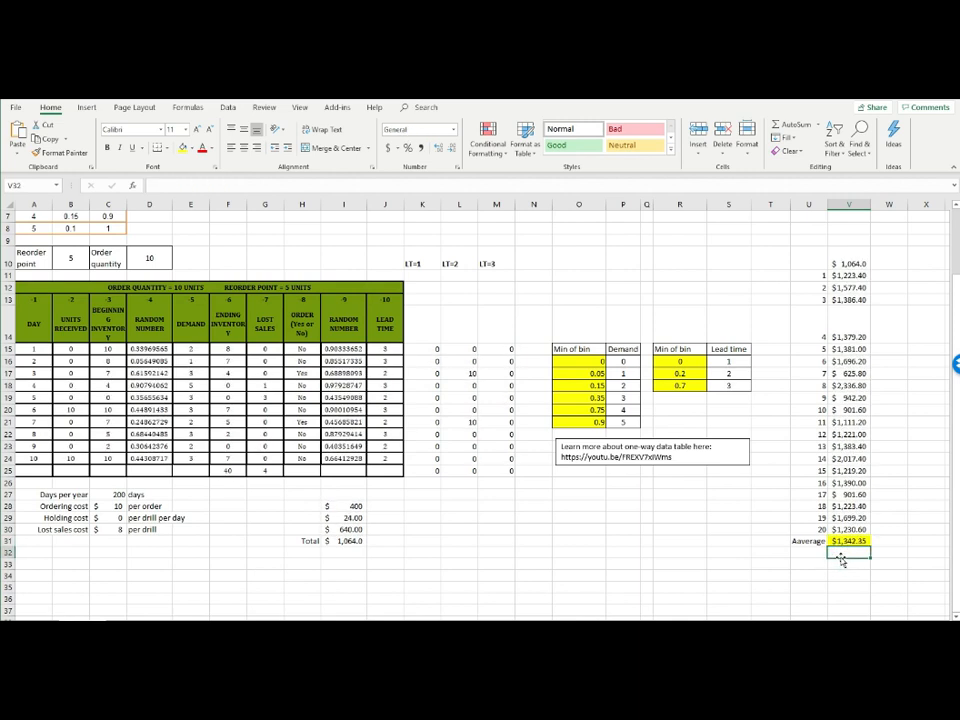
pyautogui.press('F9')
pyautogui.press('F9')
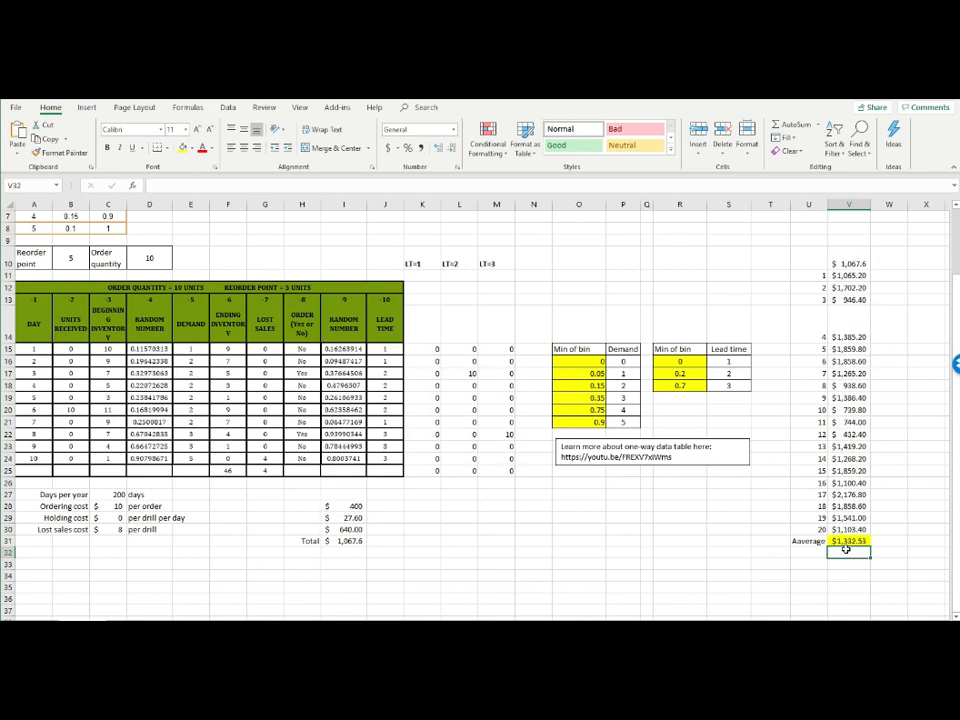
pyautogui.press('F9')
pyautogui.press('F9')
pyautogui.press('F9')
pyautogui.press('F9')
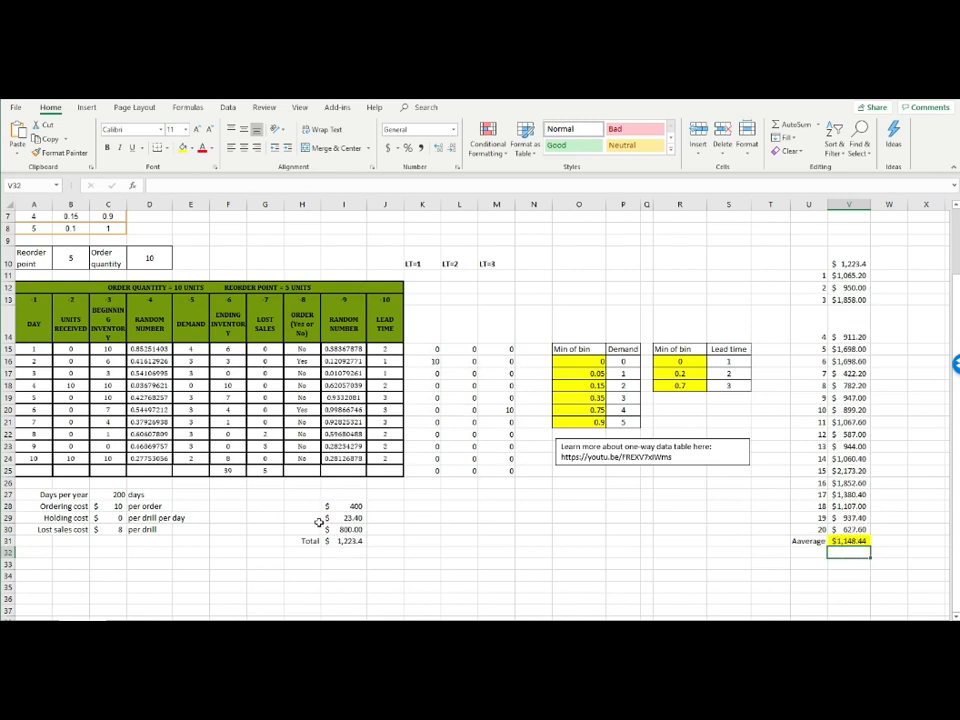
# Recalculate a few more times to compare the single-run total cost in I31 with the average
pyautogui.click(344, 540)
pyautogui.press('F9')
pyautogui.press('F9')
pyautogui.press('F9')
pyautogui.click(856, 562)
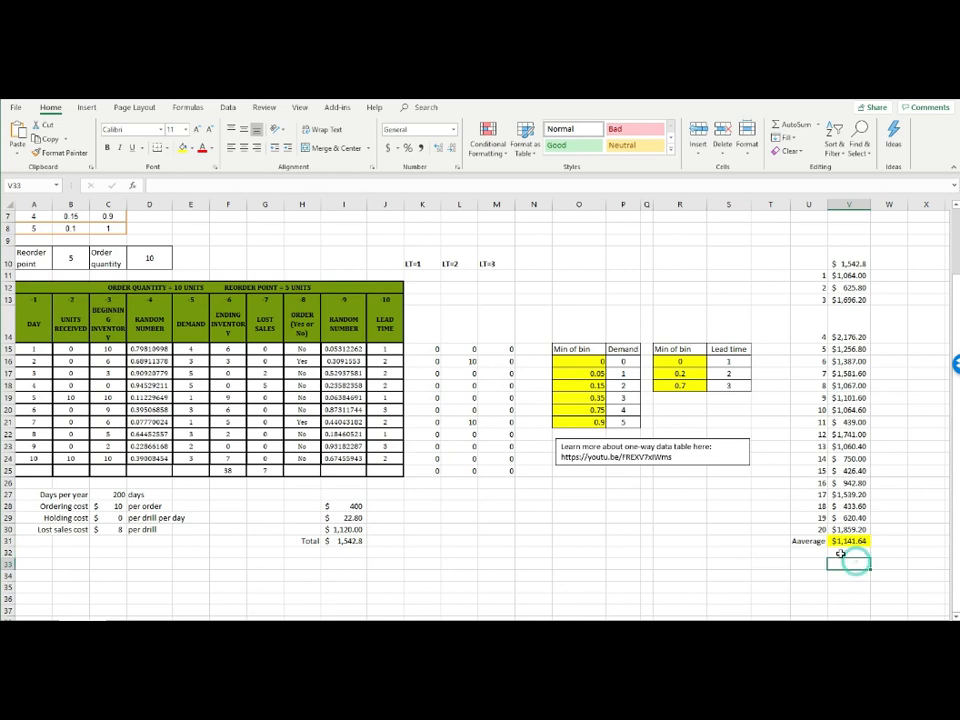
# Review the run numbers in U11:U30 together with the average cost formula in V31
pyautogui.moveTo(817, 272); pyautogui.dragTo(816, 538)
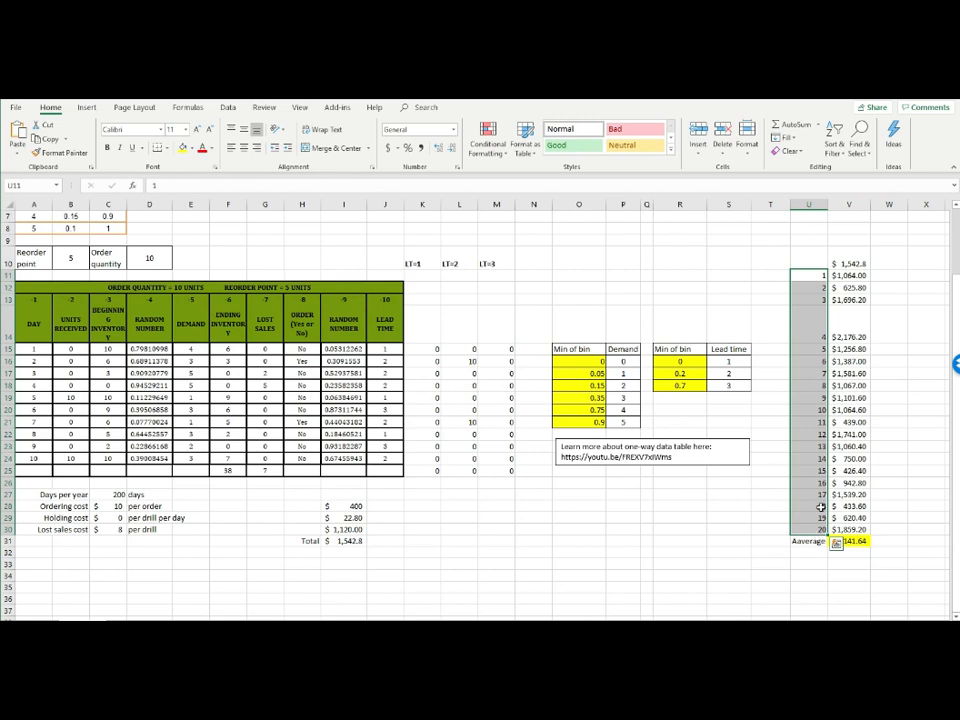
pyautogui.click(866, 541)
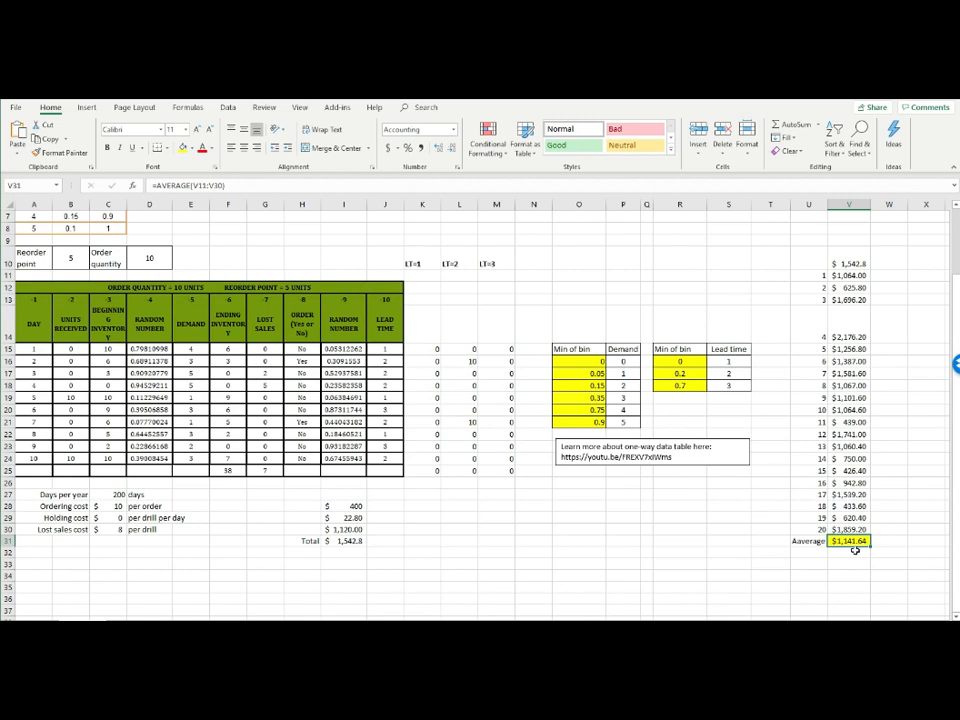
pyautogui.moveTo(809, 275); pyautogui.dragTo(816, 539)
pyautogui.click(811, 409)
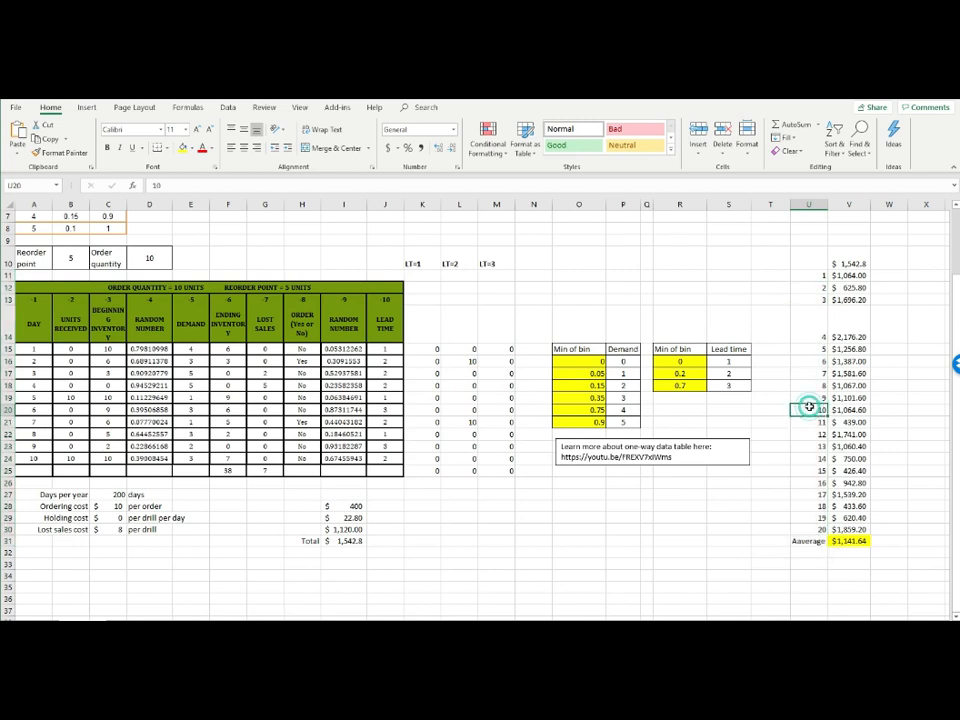
pyautogui.moveTo(823, 274); pyautogui.dragTo(822, 528)
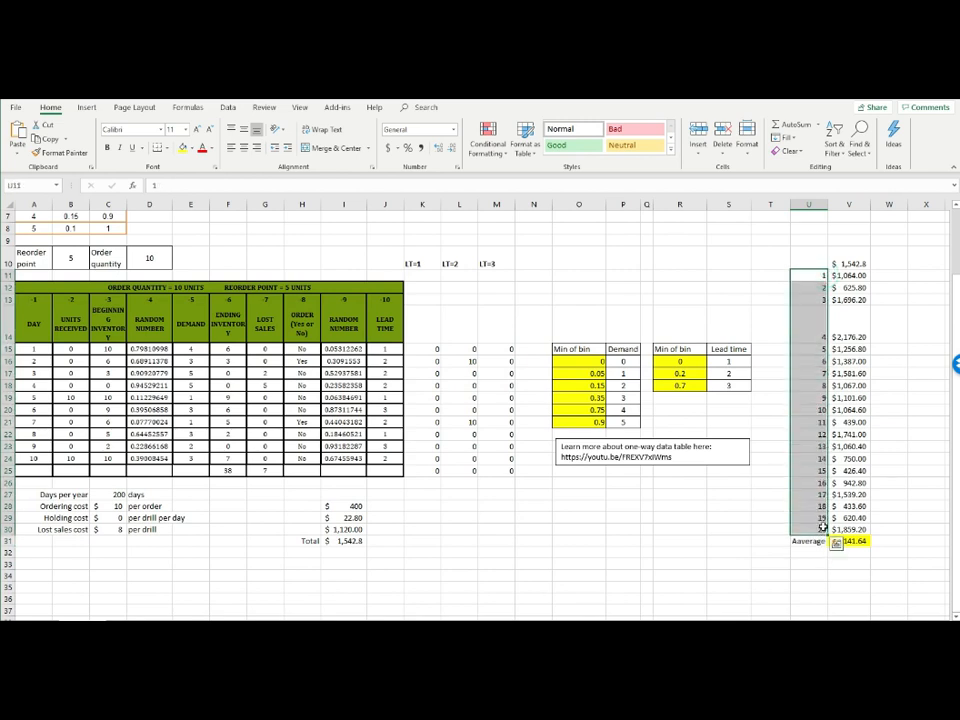
pyautogui.click(862, 540)
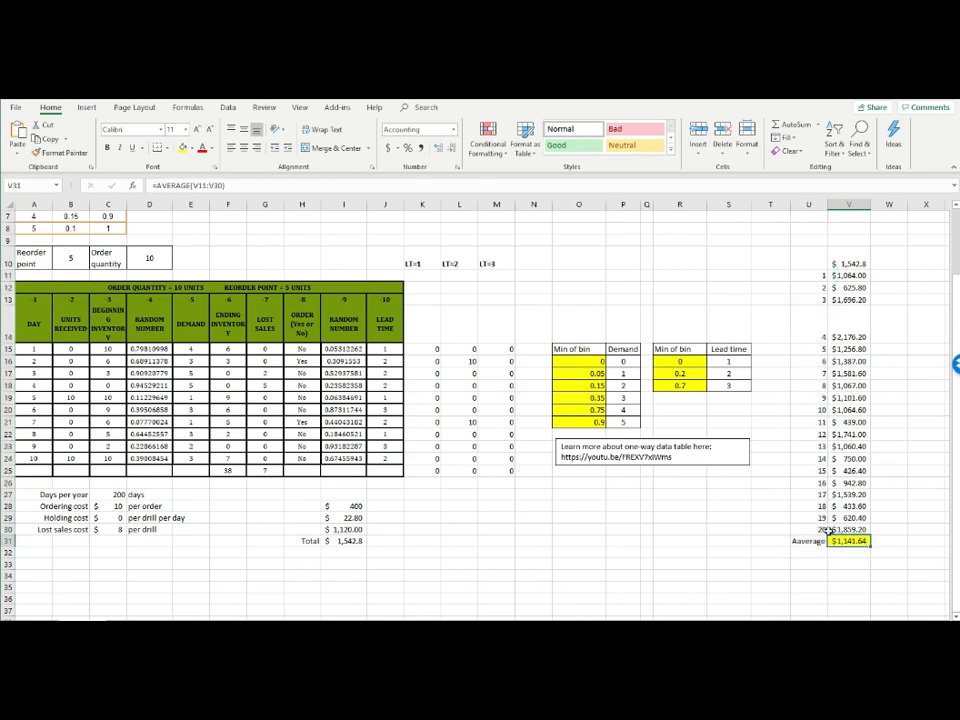